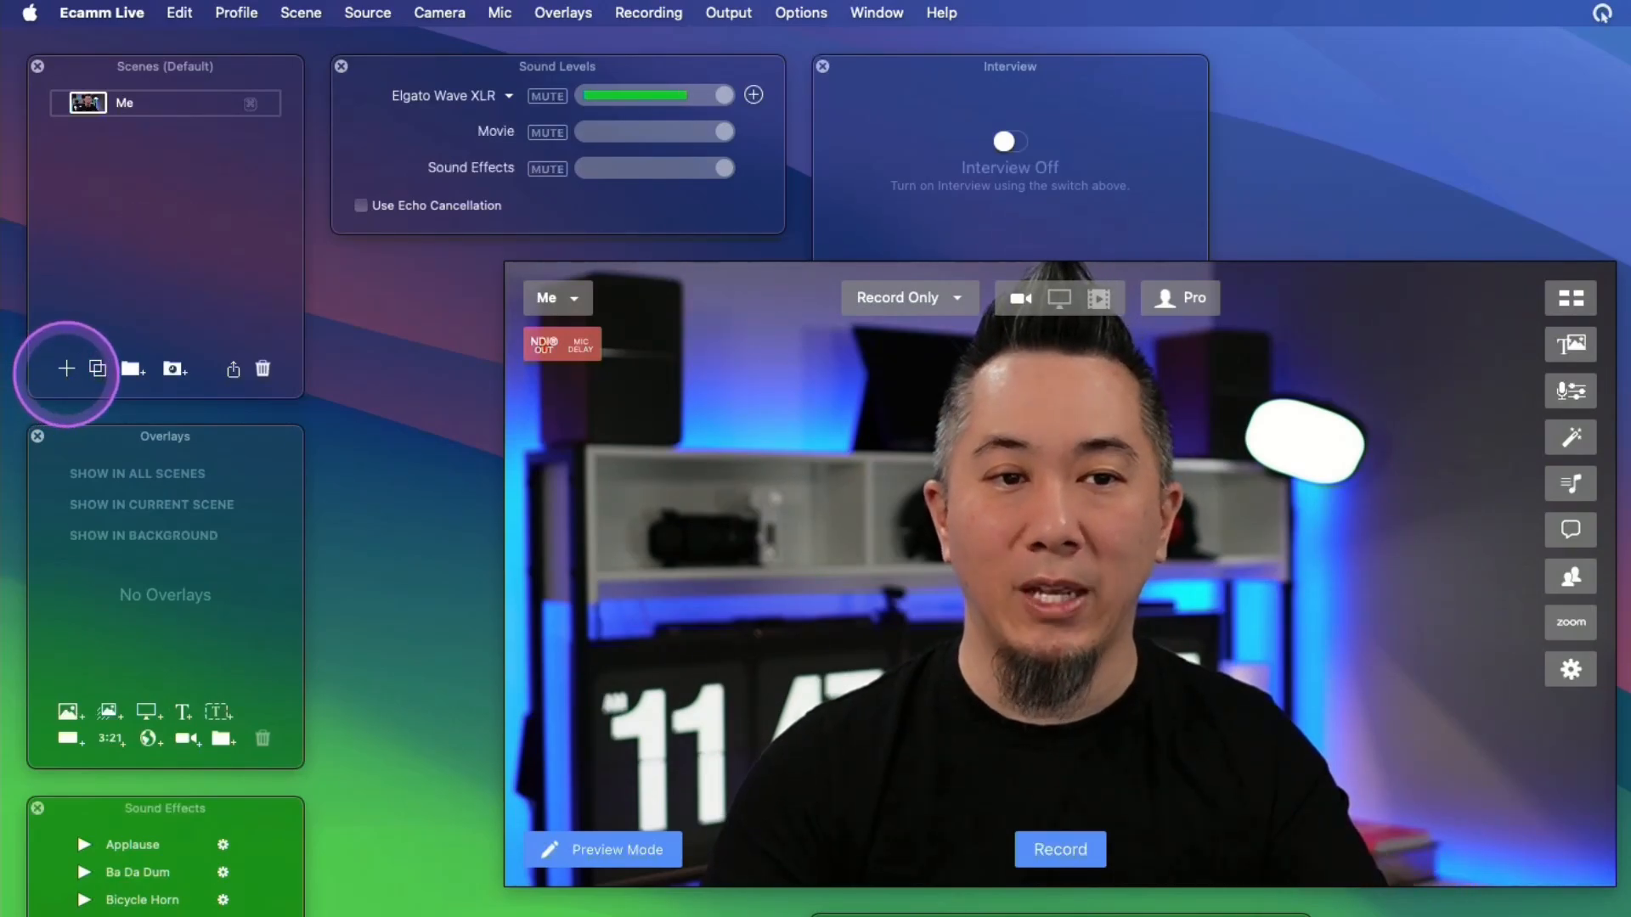
Add a blank scene named Screen Share and duplicate the Me scene as Me 2.
{"action": "left_click", "coordinate": [67, 370]}
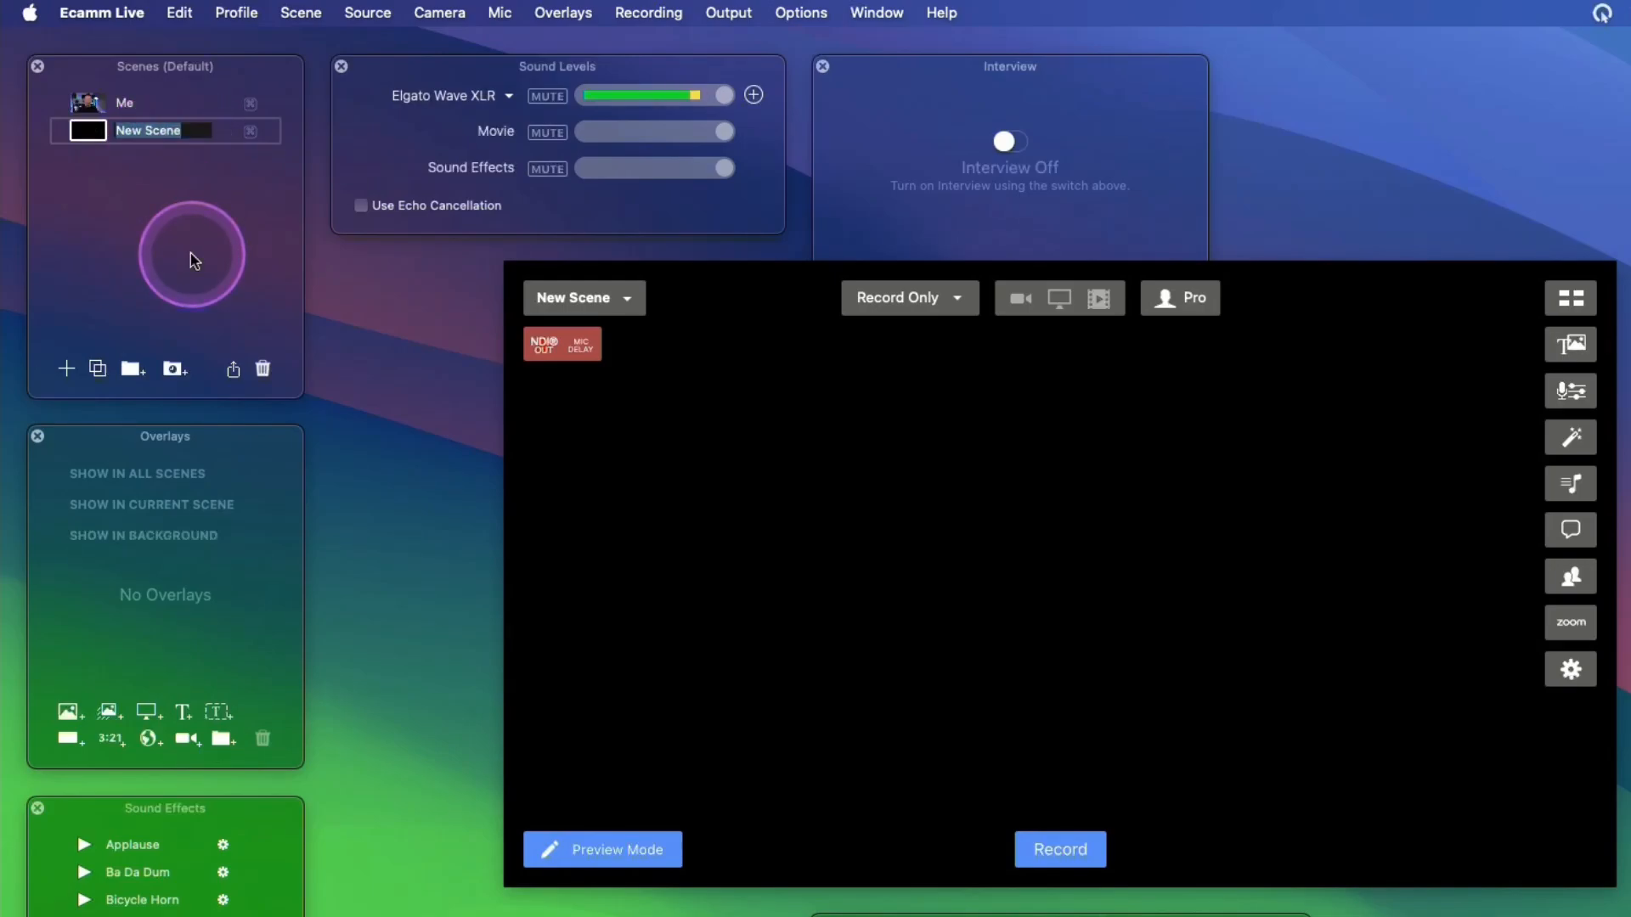
{"action": "type", "text": "Screen Share"}
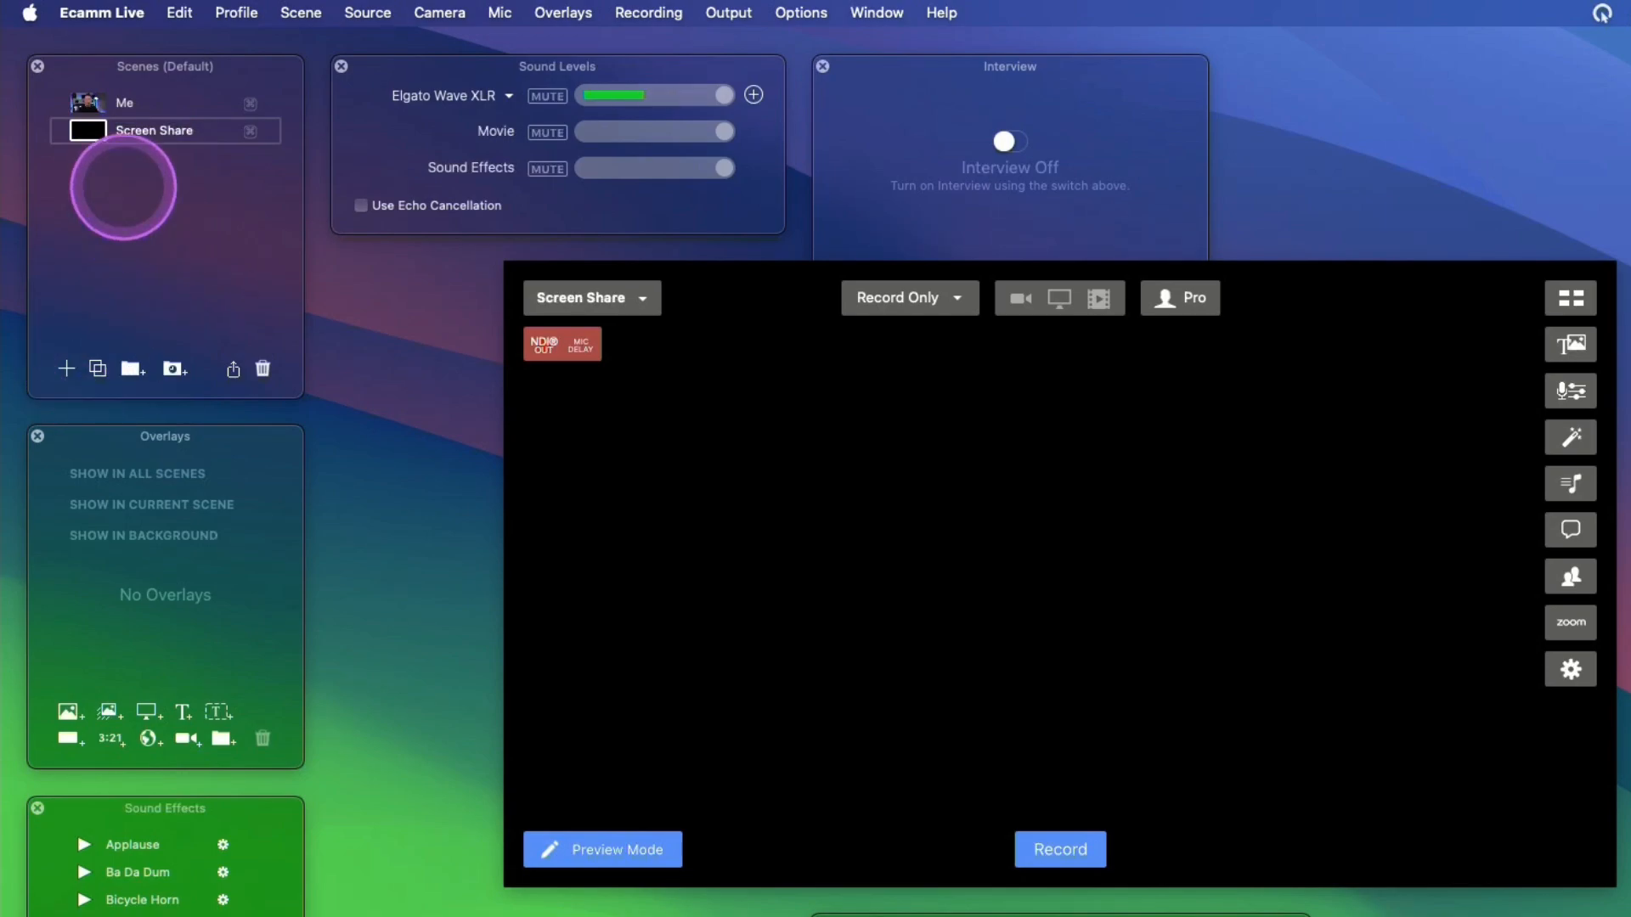
{"action": "left_click", "coordinate": [92, 103]}
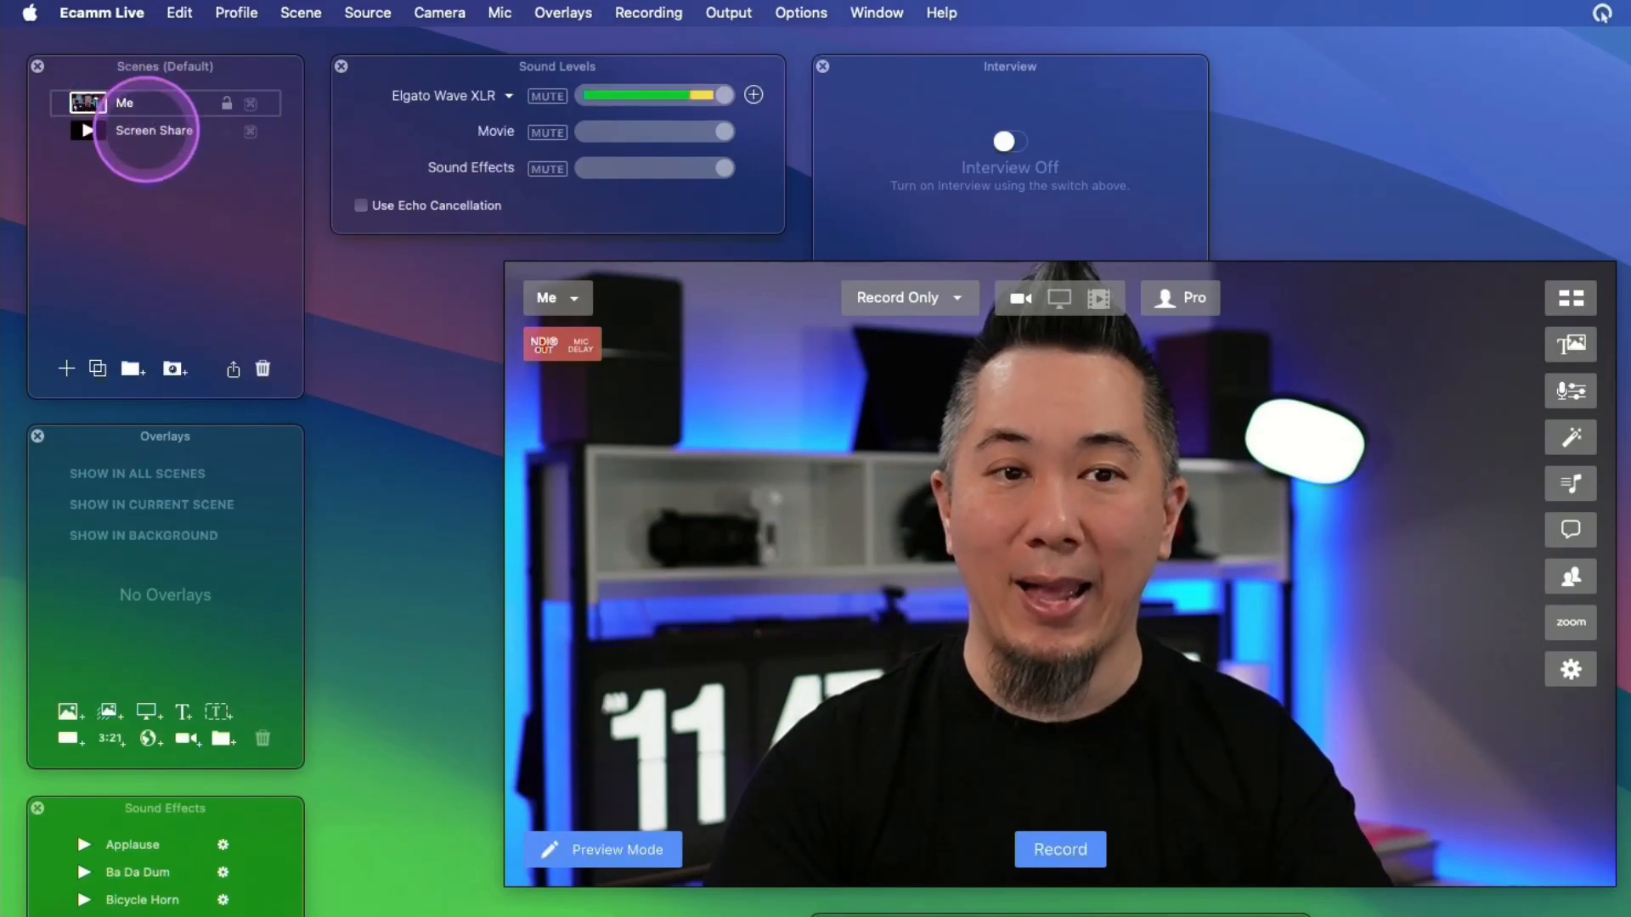
{"action": "left_click", "coordinate": [98, 369]}
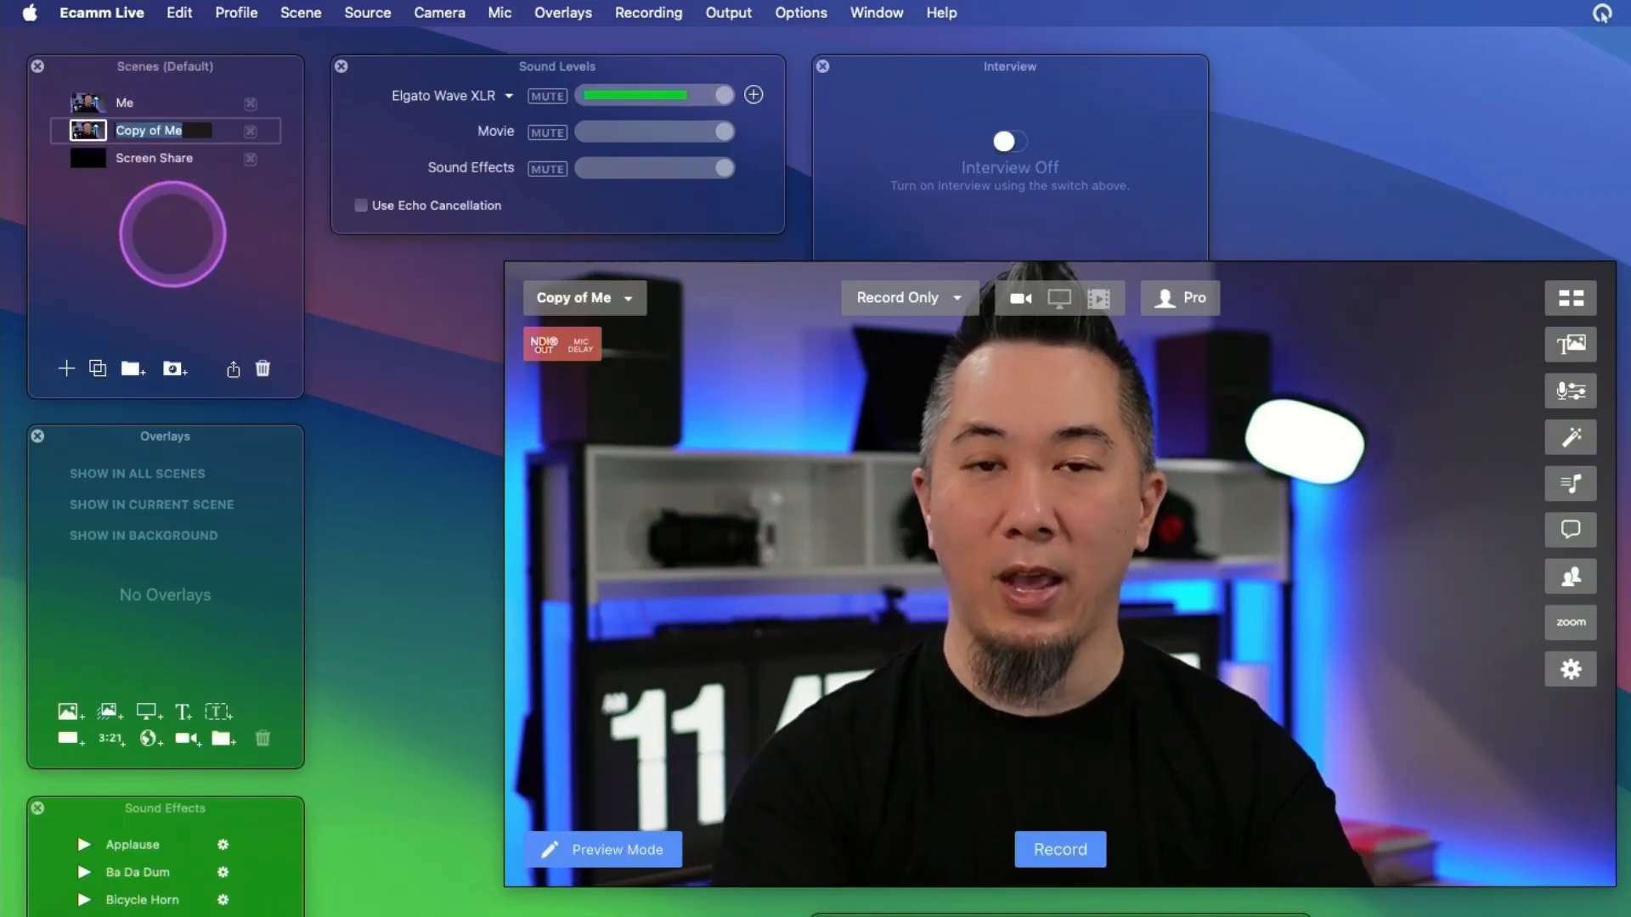
{"action": "type", "text": "Me 2"}
{"action": "key", "text": "Return"}
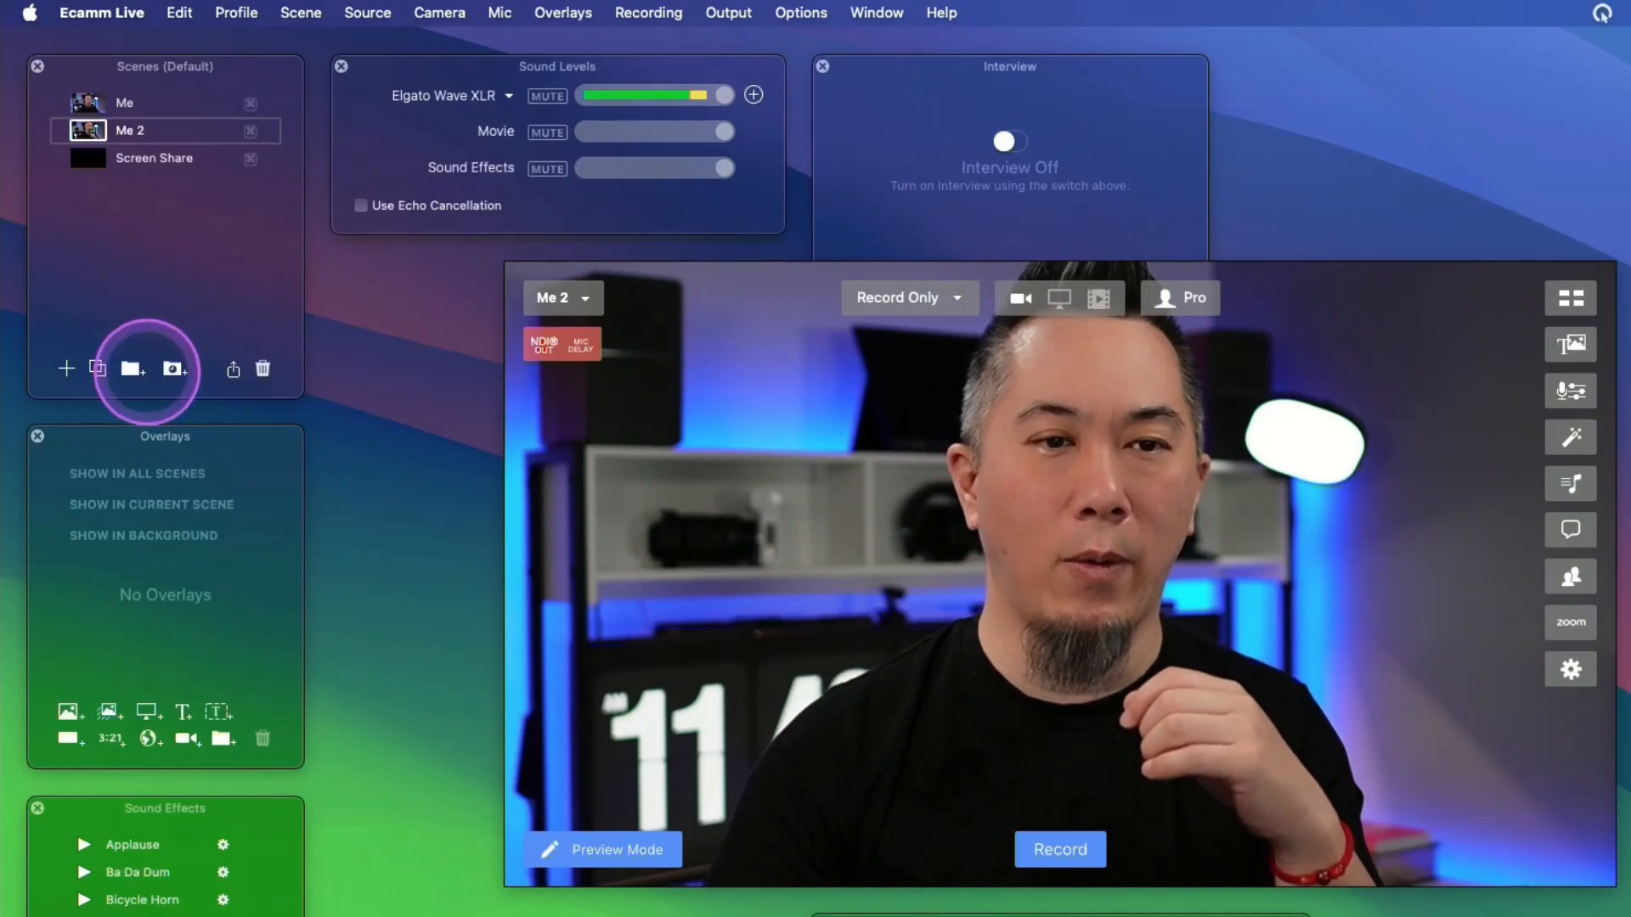
Create a scene group named Company 1 and move the Me, Me 2 and Screen Share scenes into it.
{"action": "left_click", "coordinate": [135, 368]}
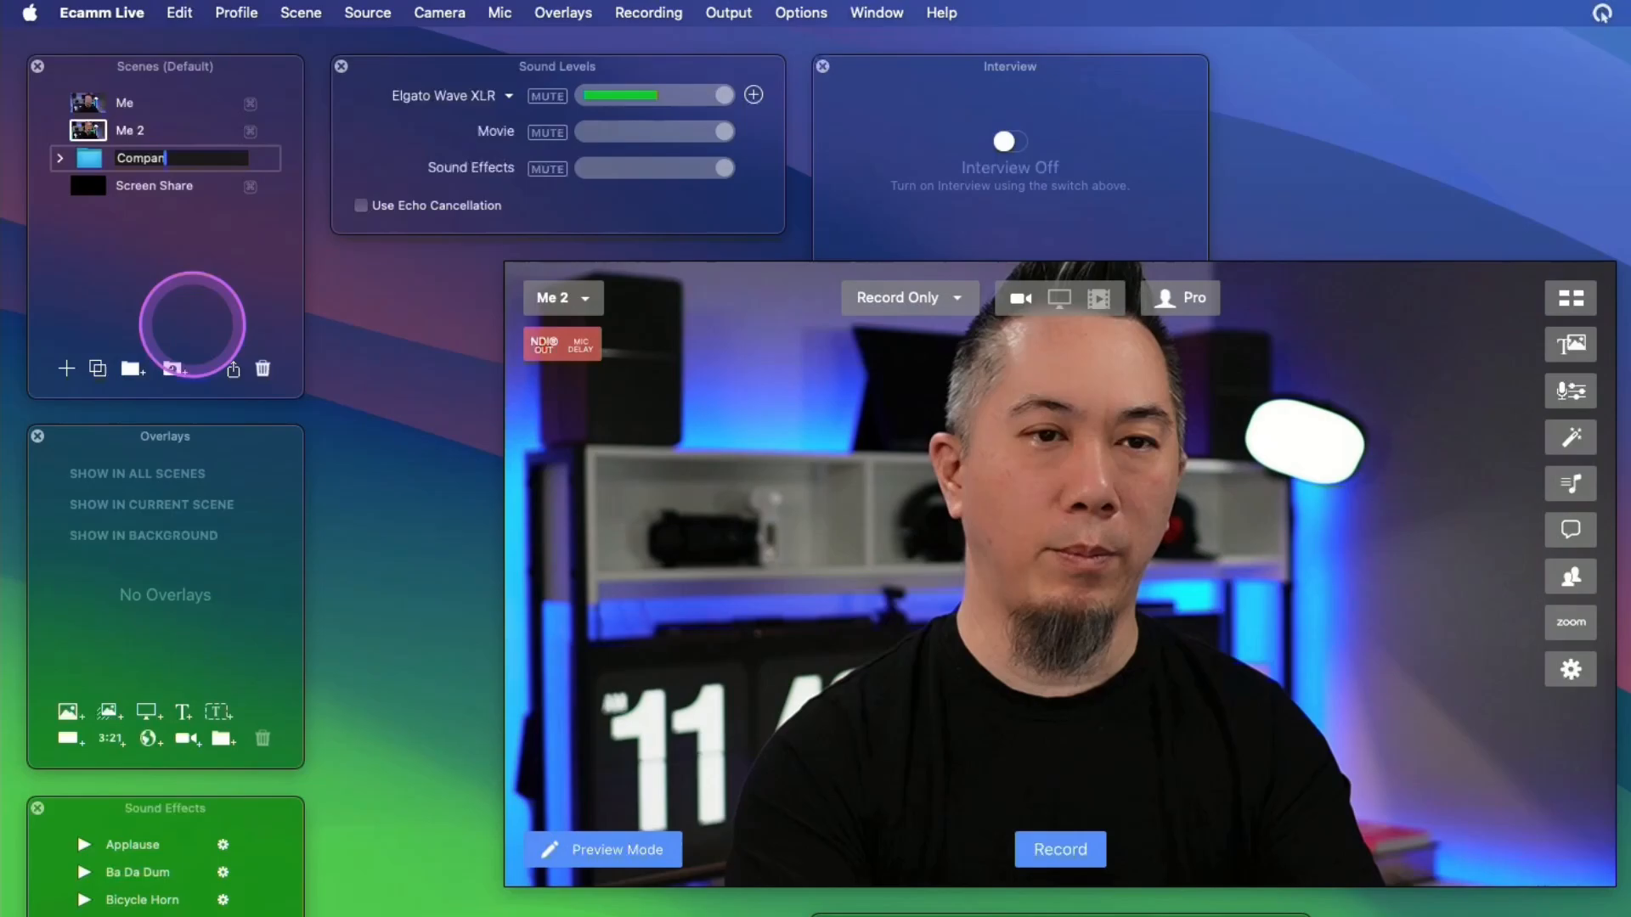
{"action": "left_click_drag", "start_coordinate": [140, 185], "coordinate": [187, 162]}
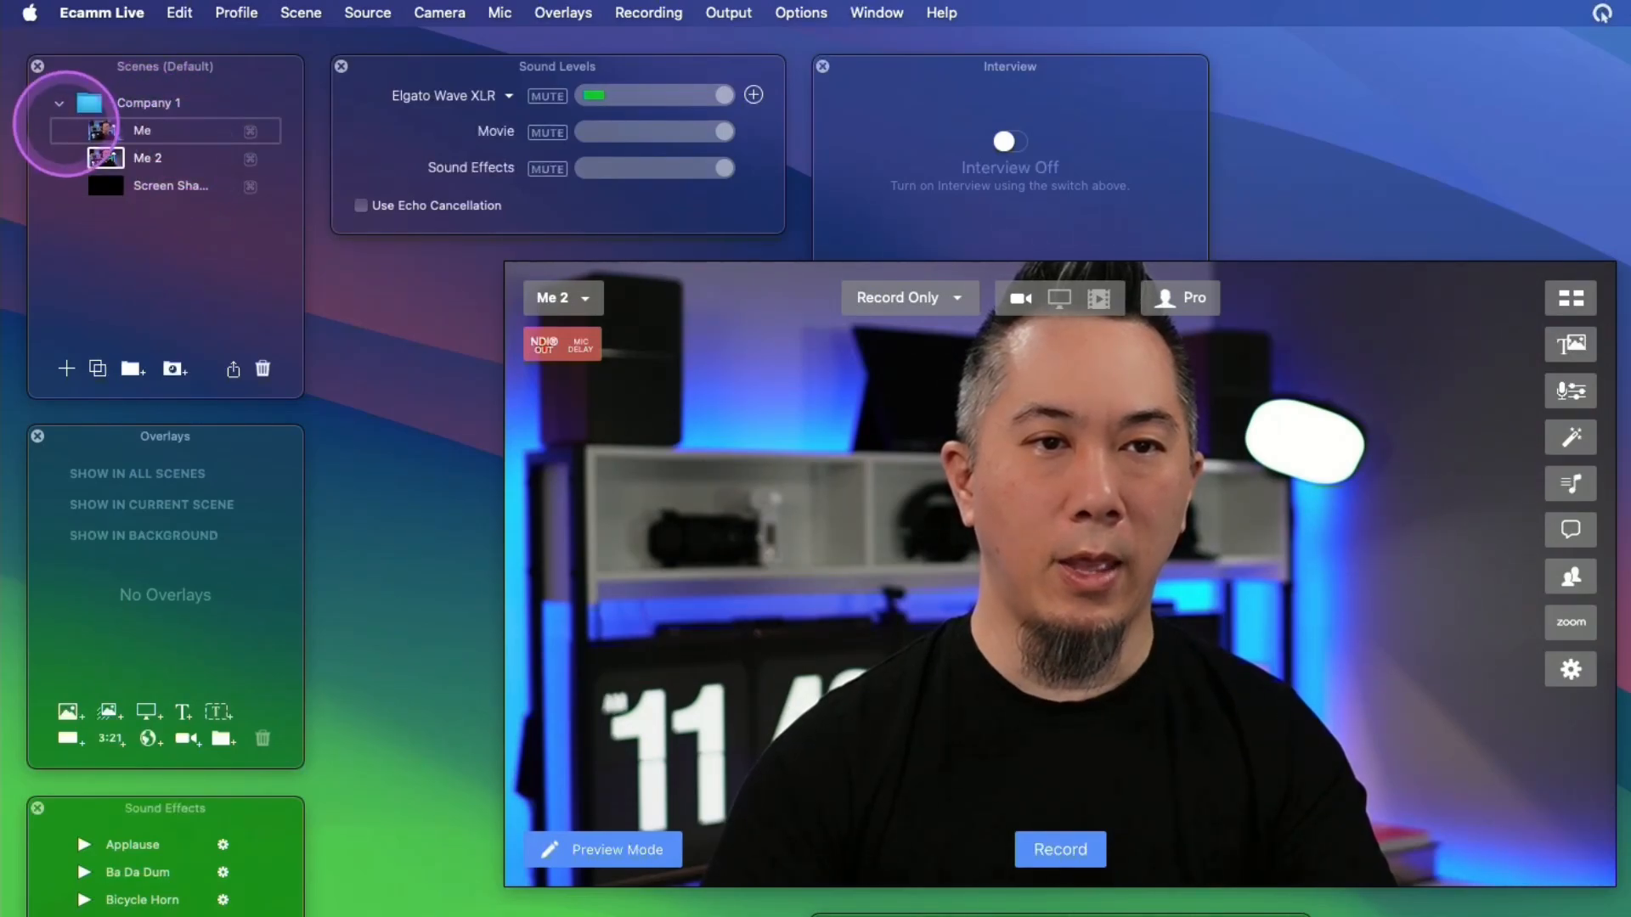
{"action": "left_click", "coordinate": [179, 103]}
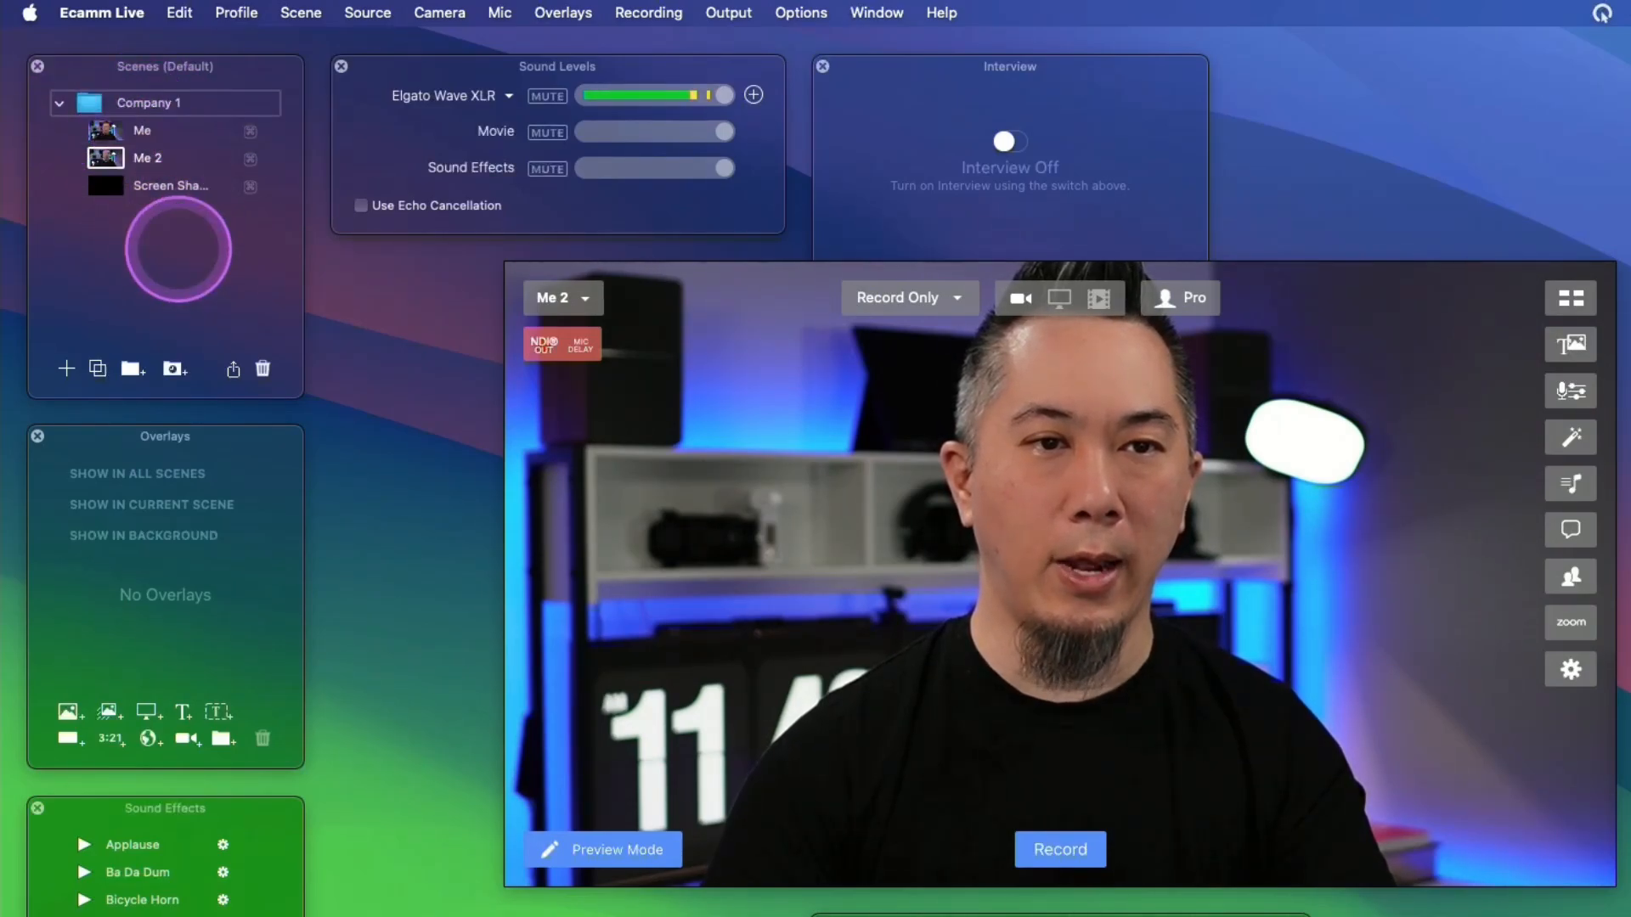
Create a second scene group named Company 2 and move it out of Company 1 to the top level.
{"action": "left_click", "coordinate": [132, 368]}
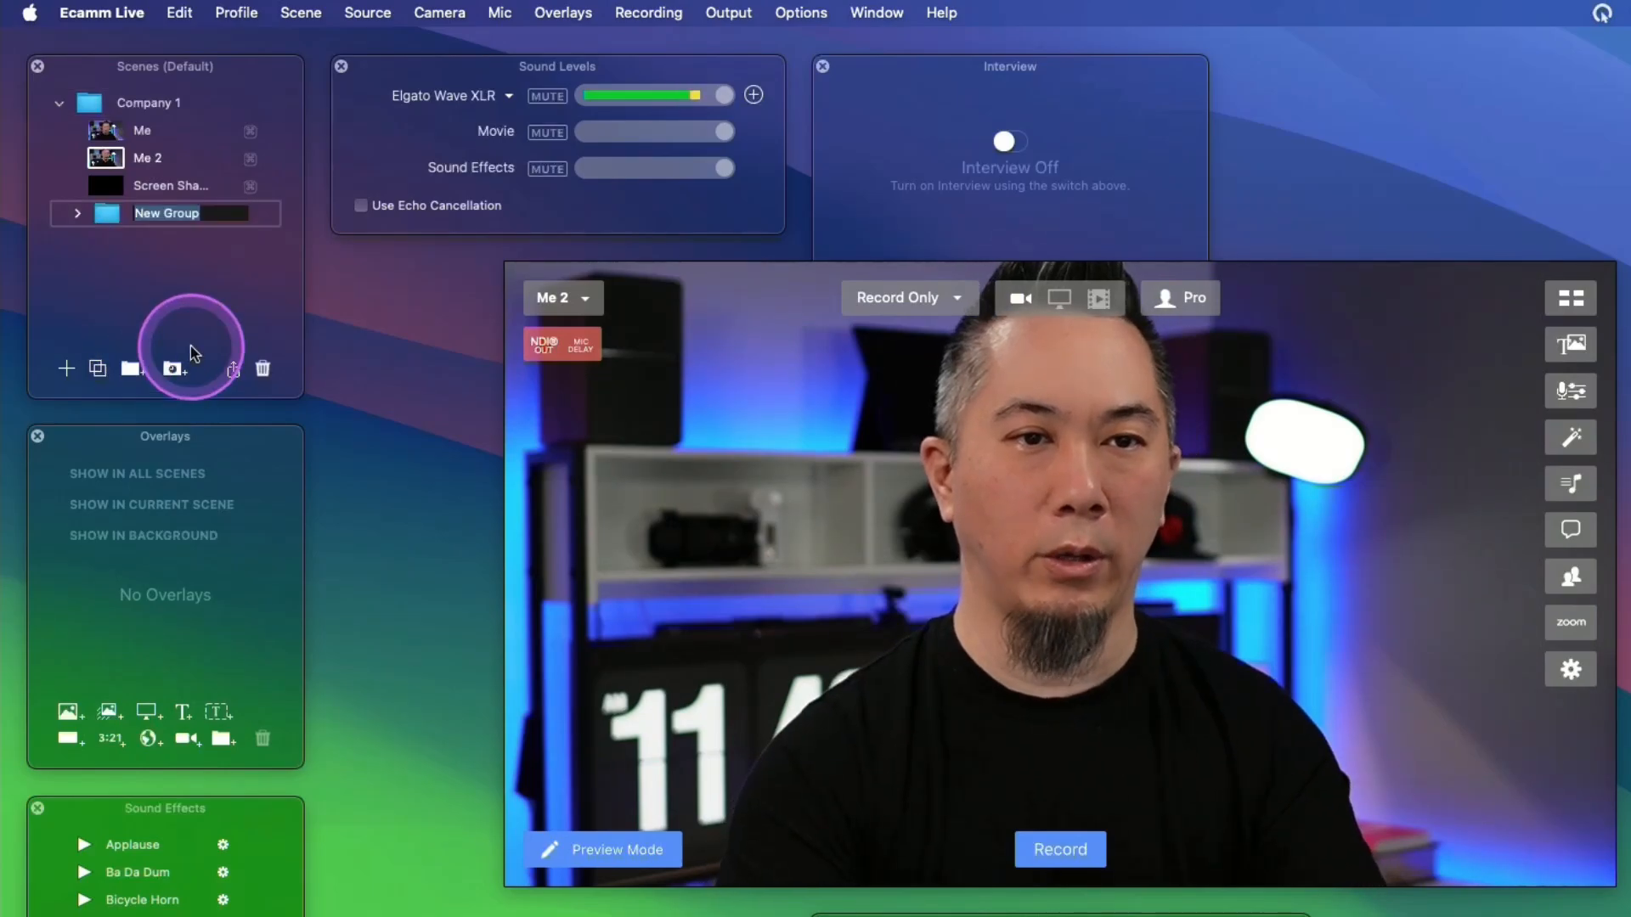
{"action": "type", "text": "Company 2"}
{"action": "key", "text": "Return"}
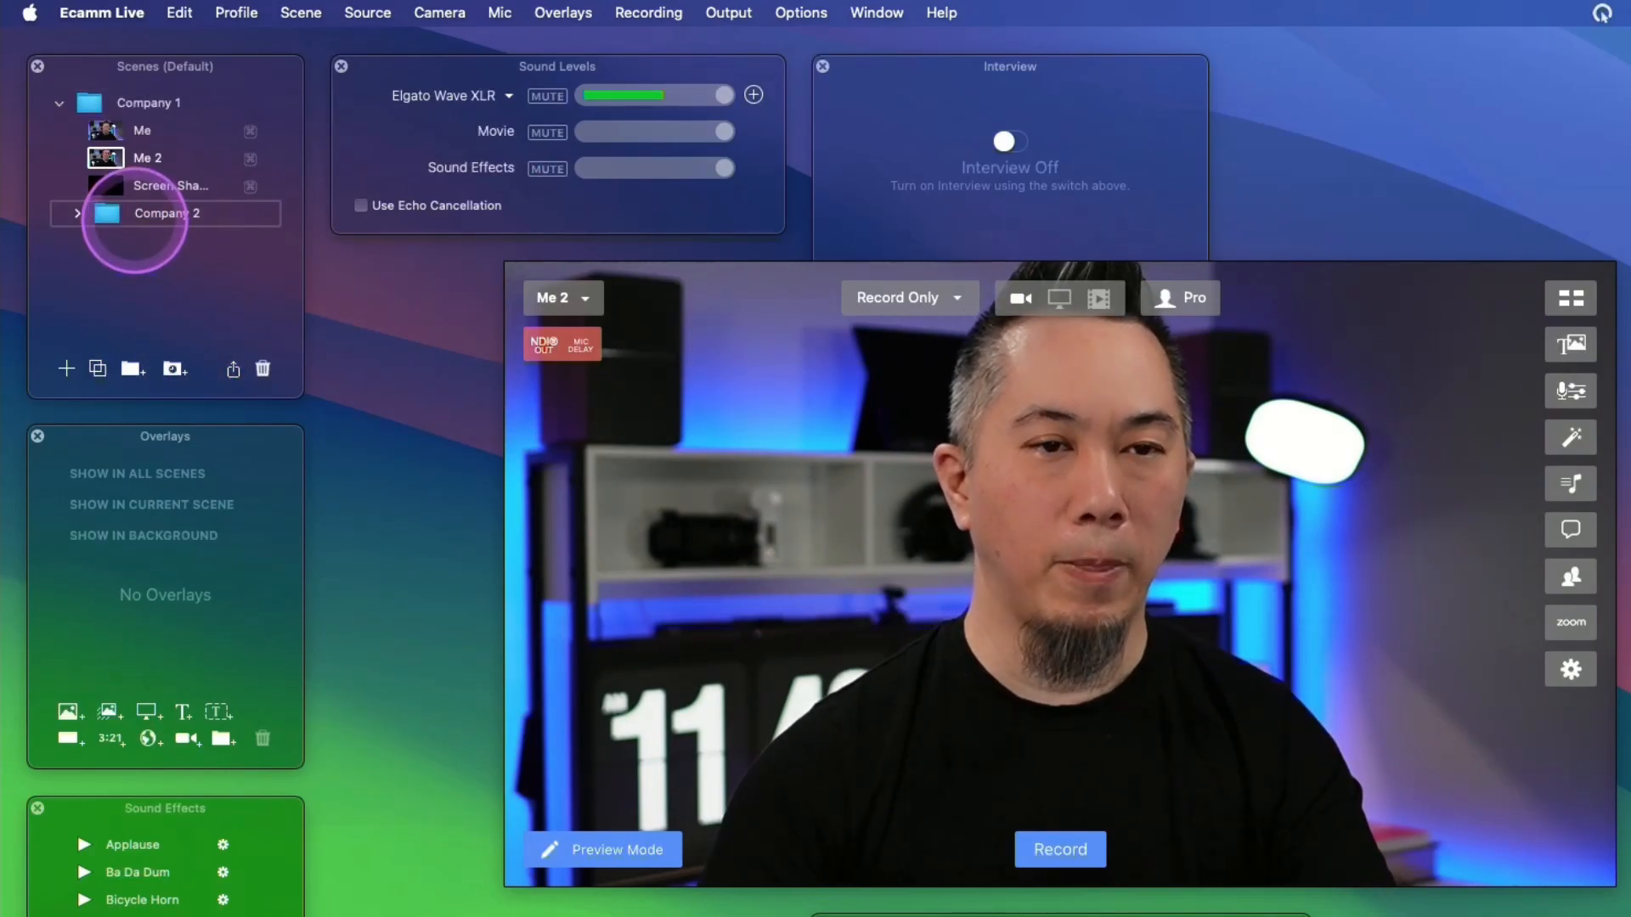
{"action": "left_click", "coordinate": [59, 103]}
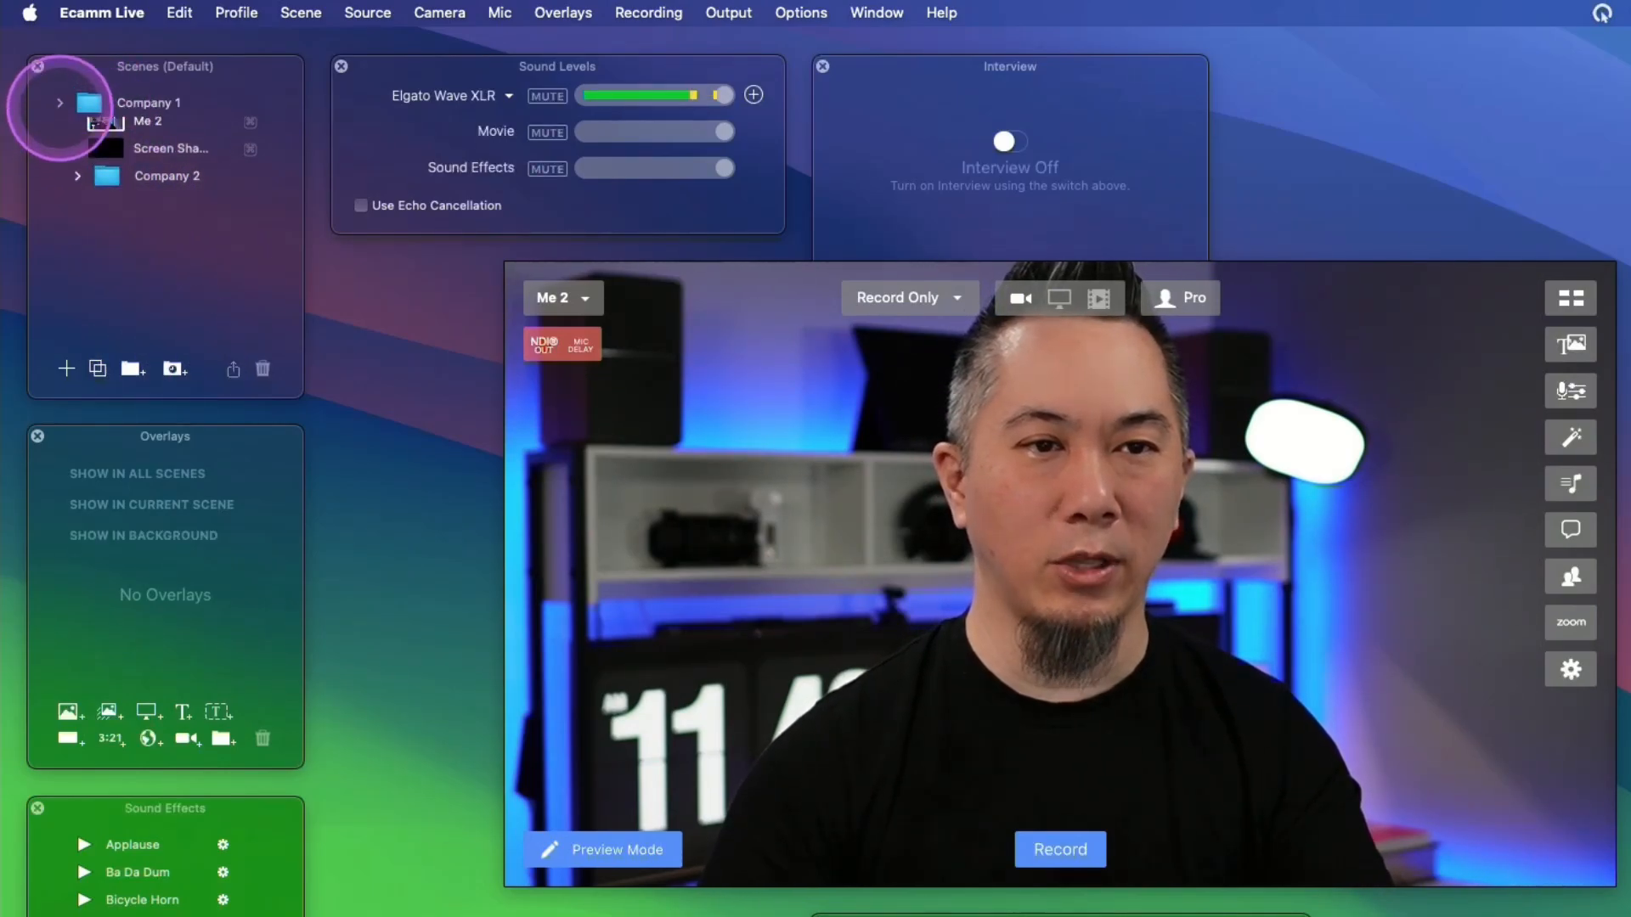
{"action": "left_click", "coordinate": [59, 103]}
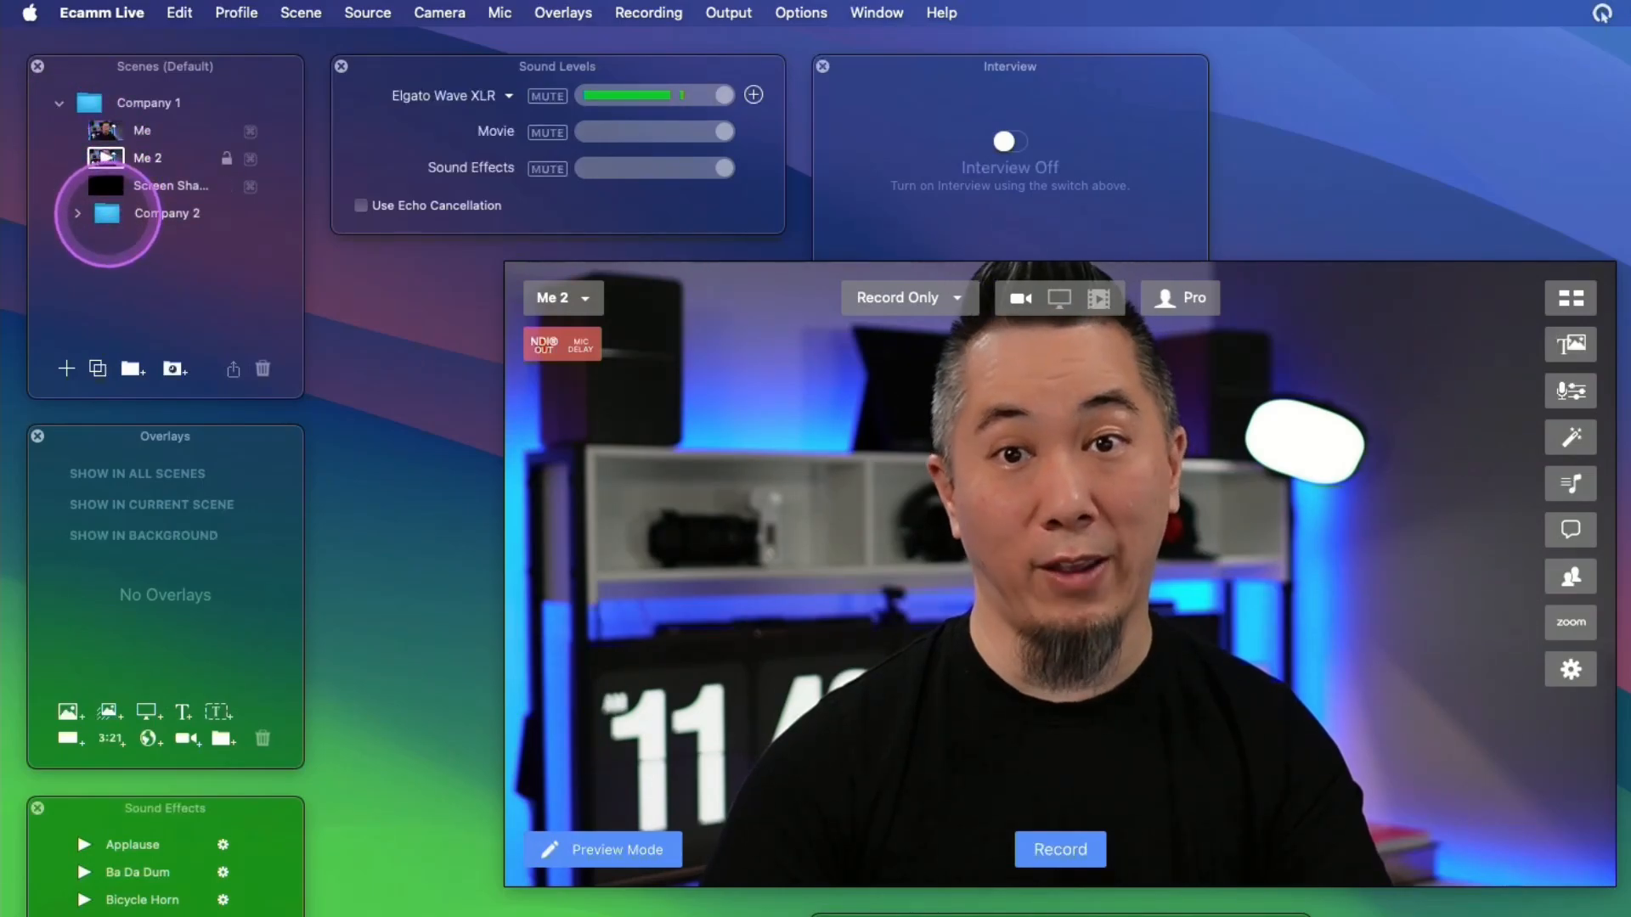
{"action": "left_click_drag", "start_coordinate": [97, 219], "coordinate": [138, 273]}
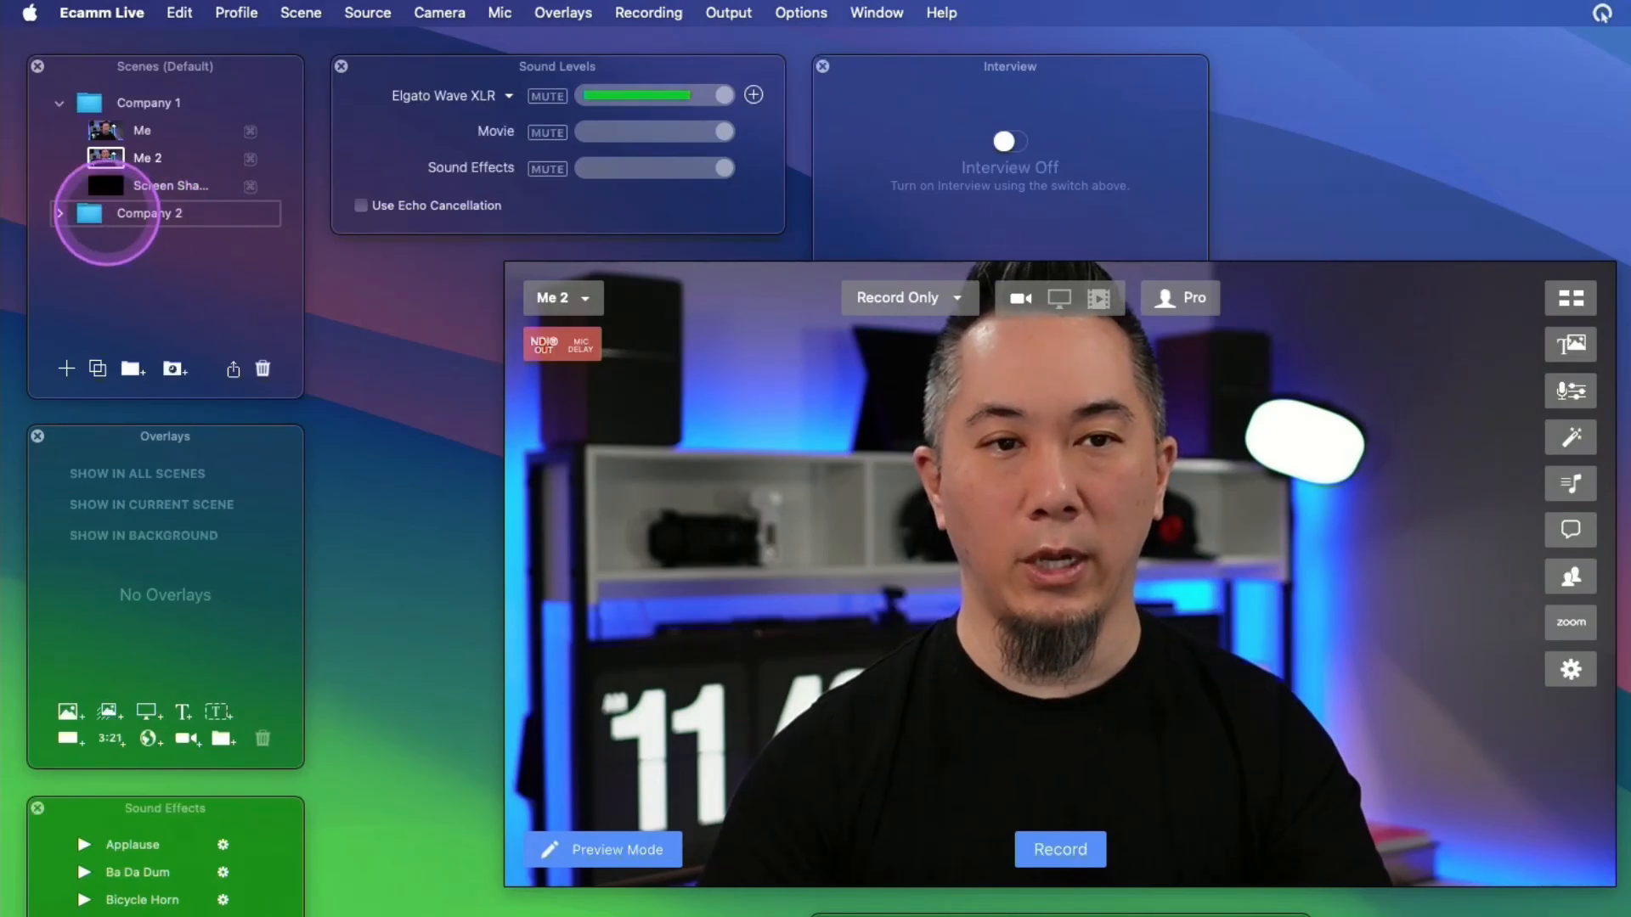
Add a scene named Me to the Company 2 group and set its source to the camera.
{"action": "left_click", "coordinate": [67, 367]}
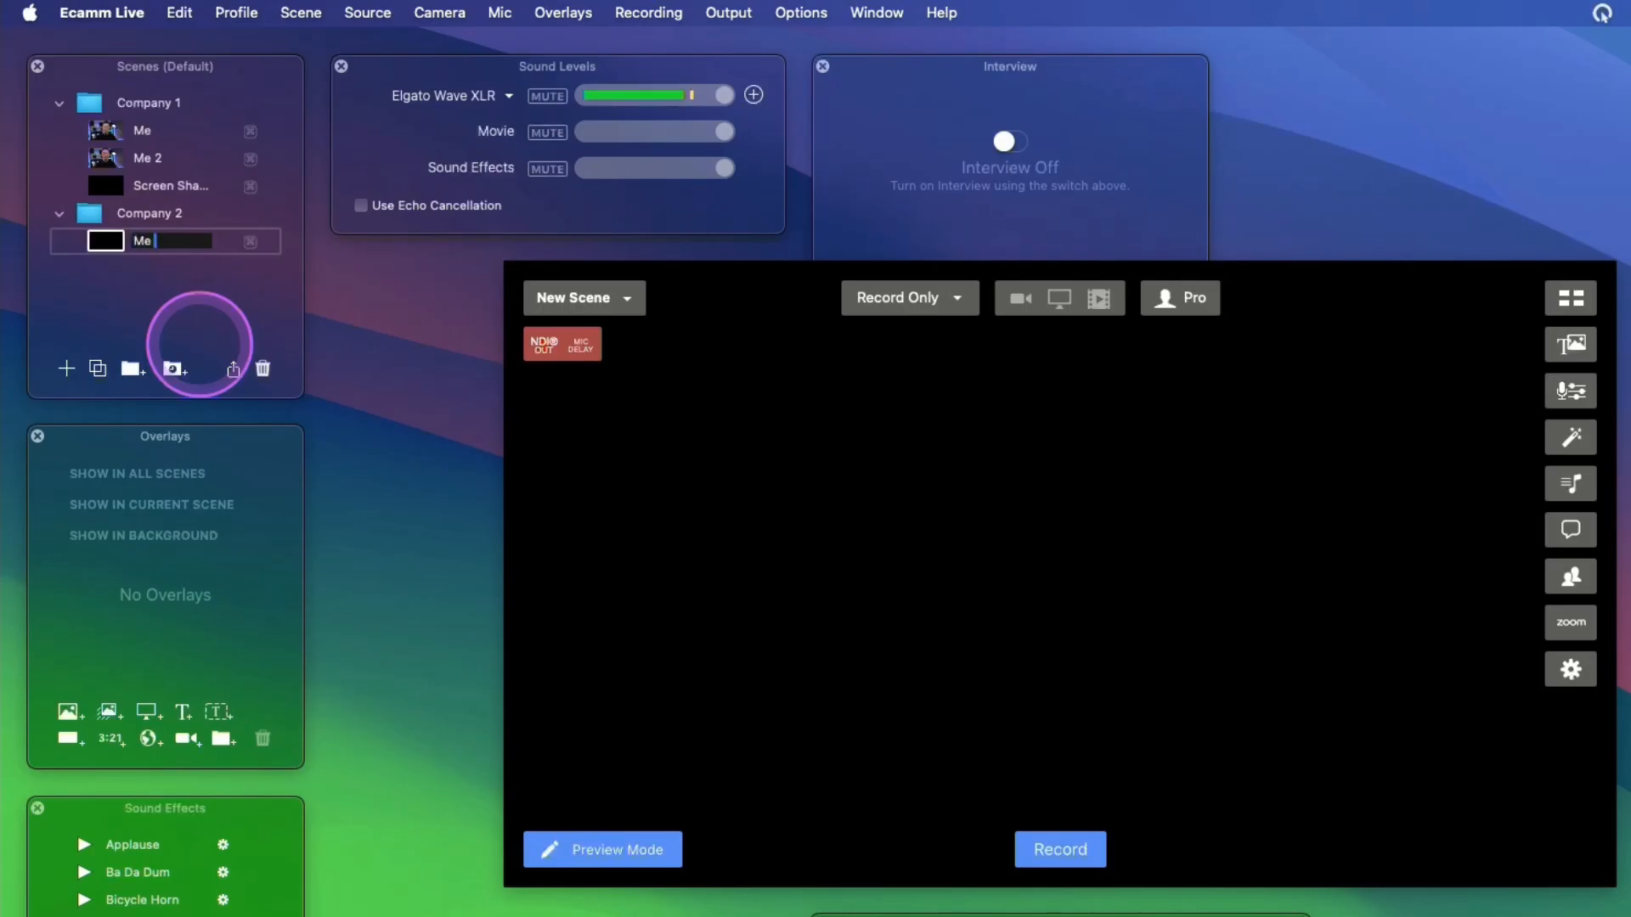
{"action": "type", "text": "Me"}
{"action": "key", "text": "Return"}
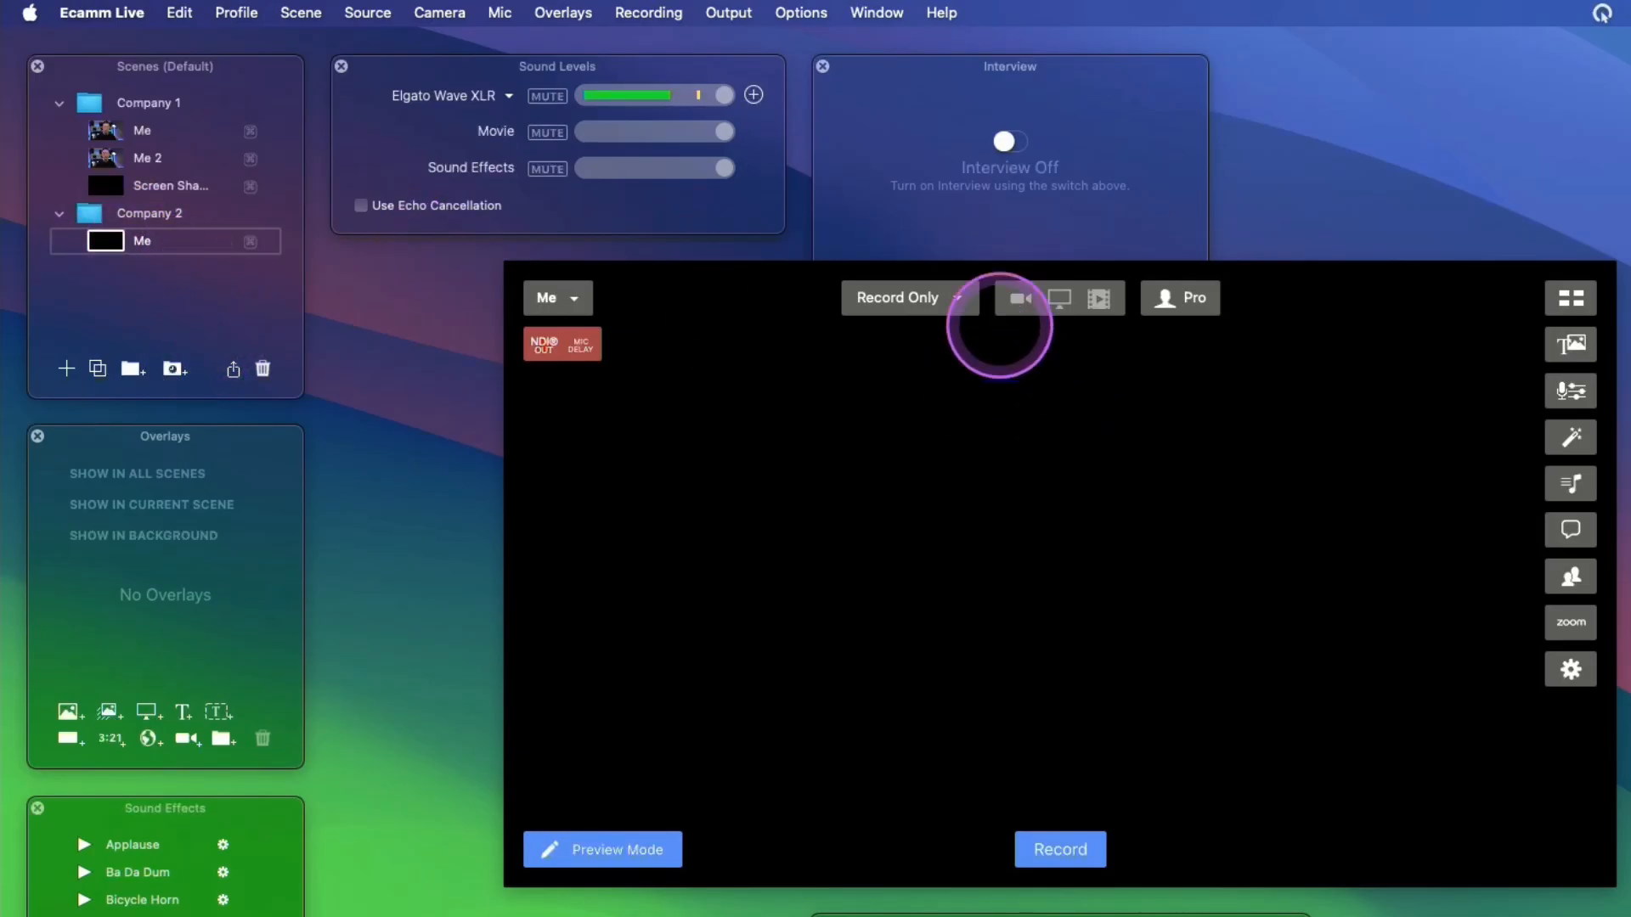
{"action": "left_click", "coordinate": [1017, 298]}
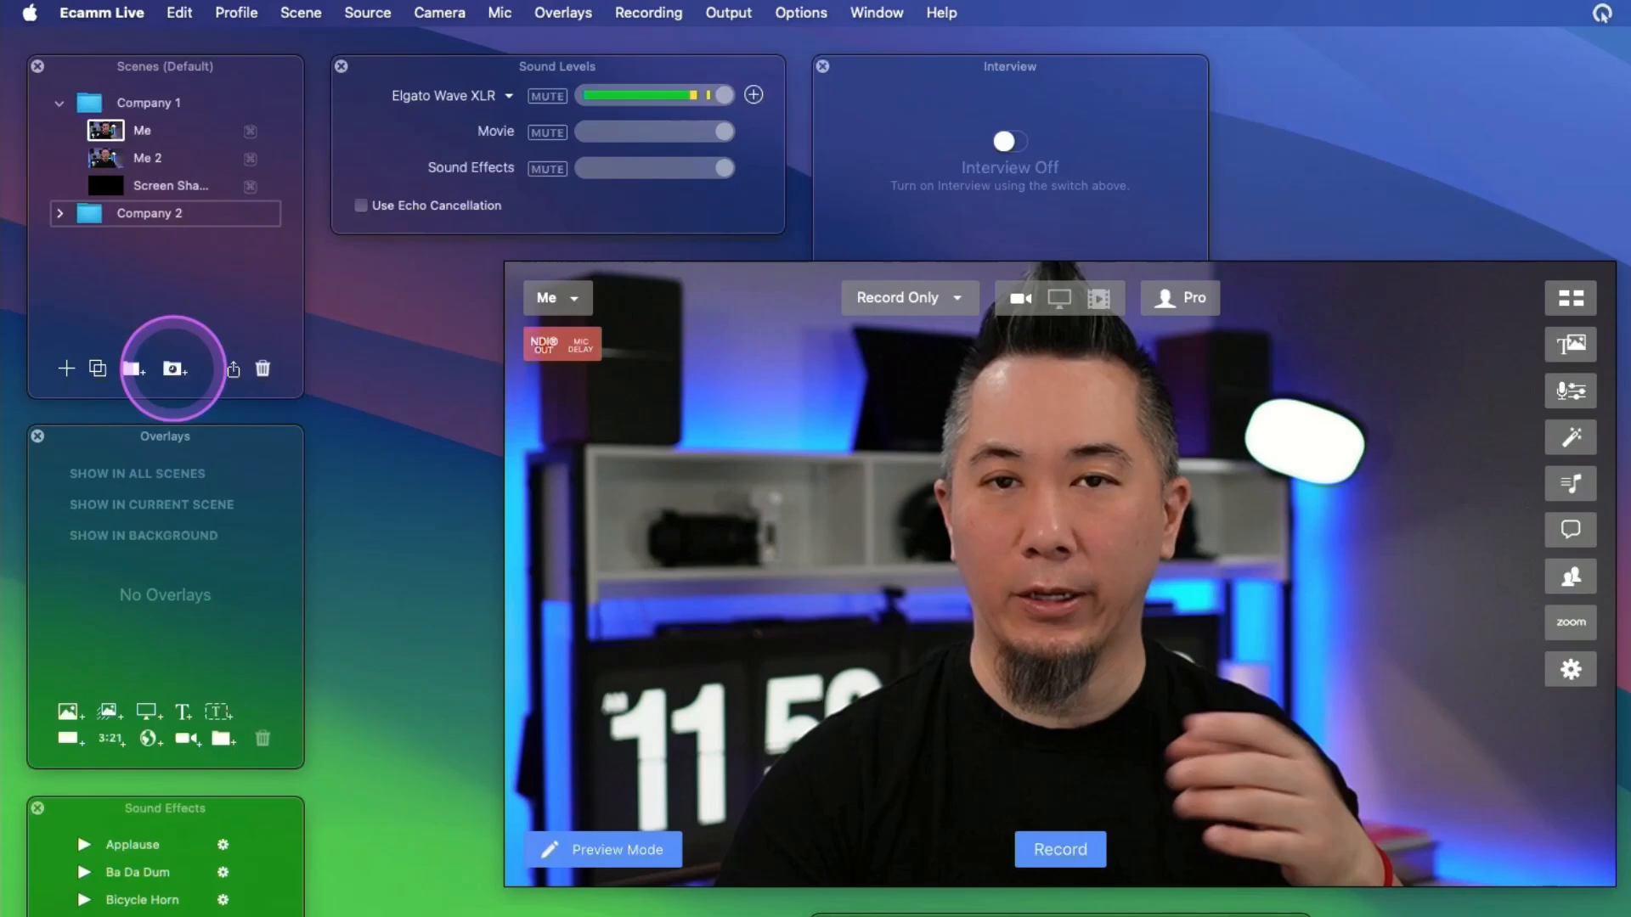
Add an automatic scene-switching group at the top level and move Me, Me 2 and Screen Share from Company 1 into it.
{"action": "left_click", "coordinate": [174, 372]}
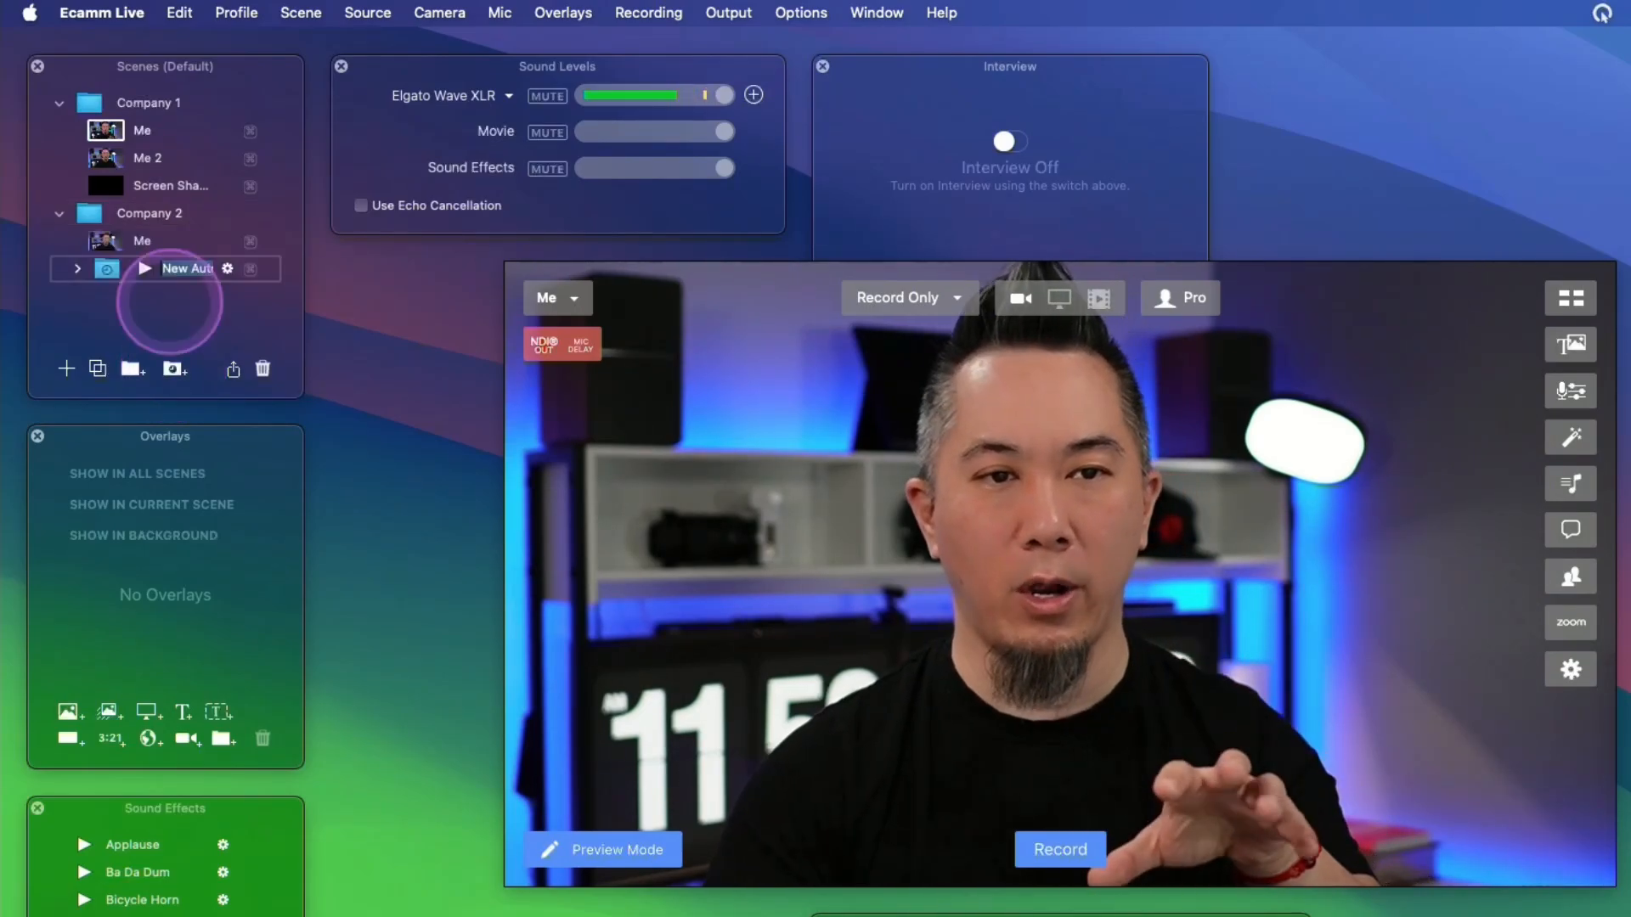
{"action": "left_click_drag", "start_coordinate": [148, 284], "coordinate": [99, 293]}
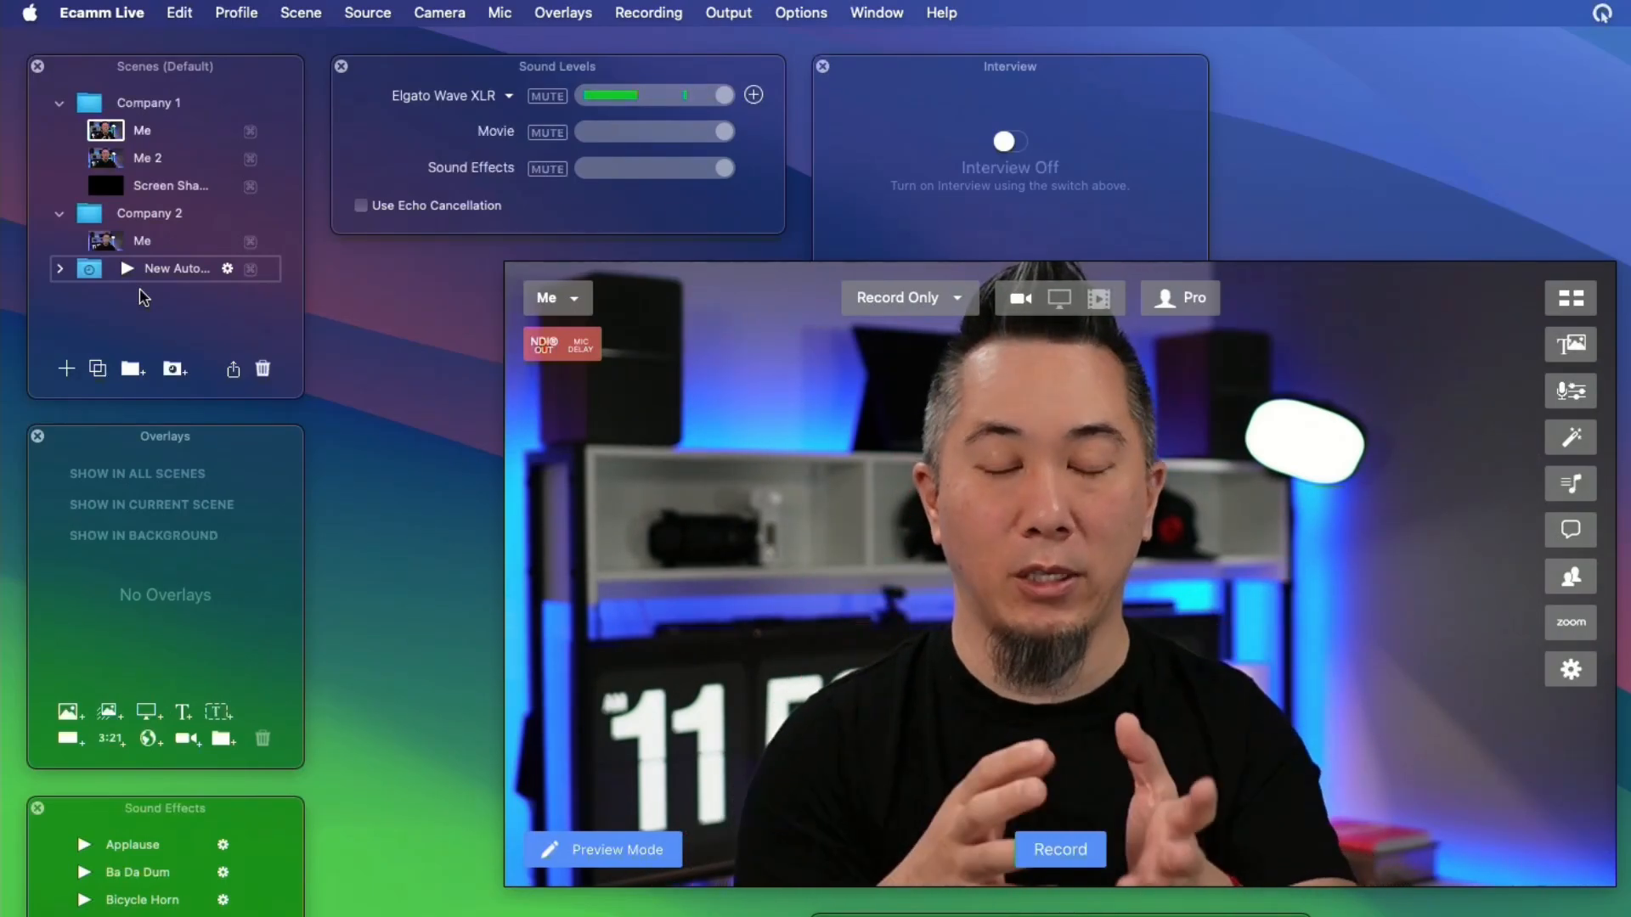
{"action": "left_click", "coordinate": [160, 128]}
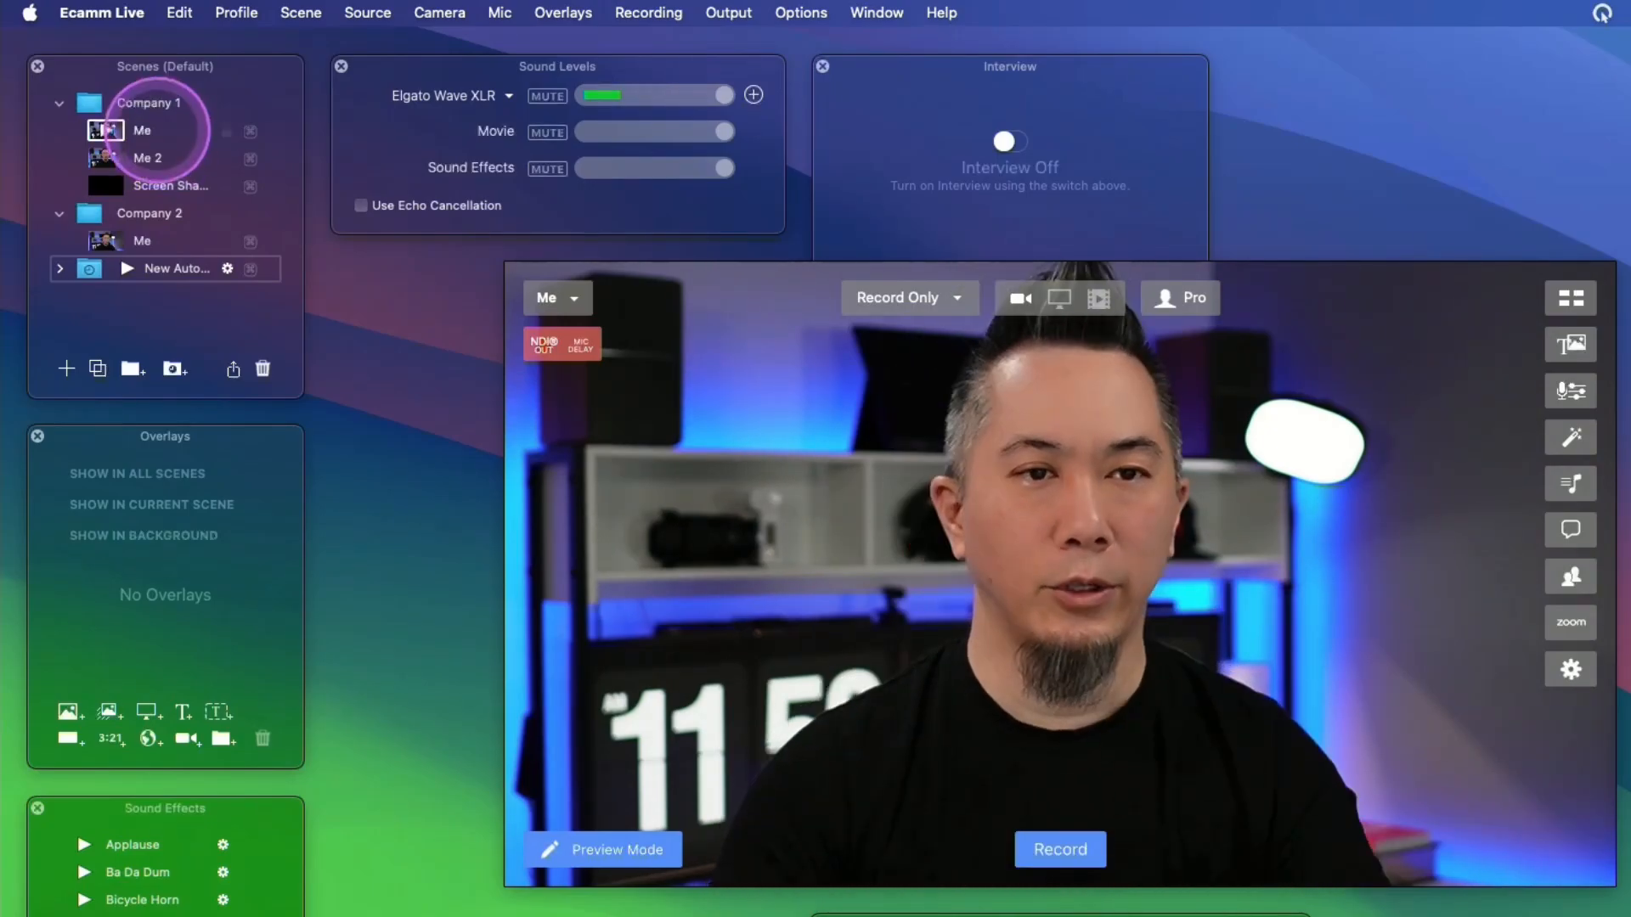
{"action": "left_click_drag", "start_coordinate": [159, 131], "coordinate": [182, 266]}
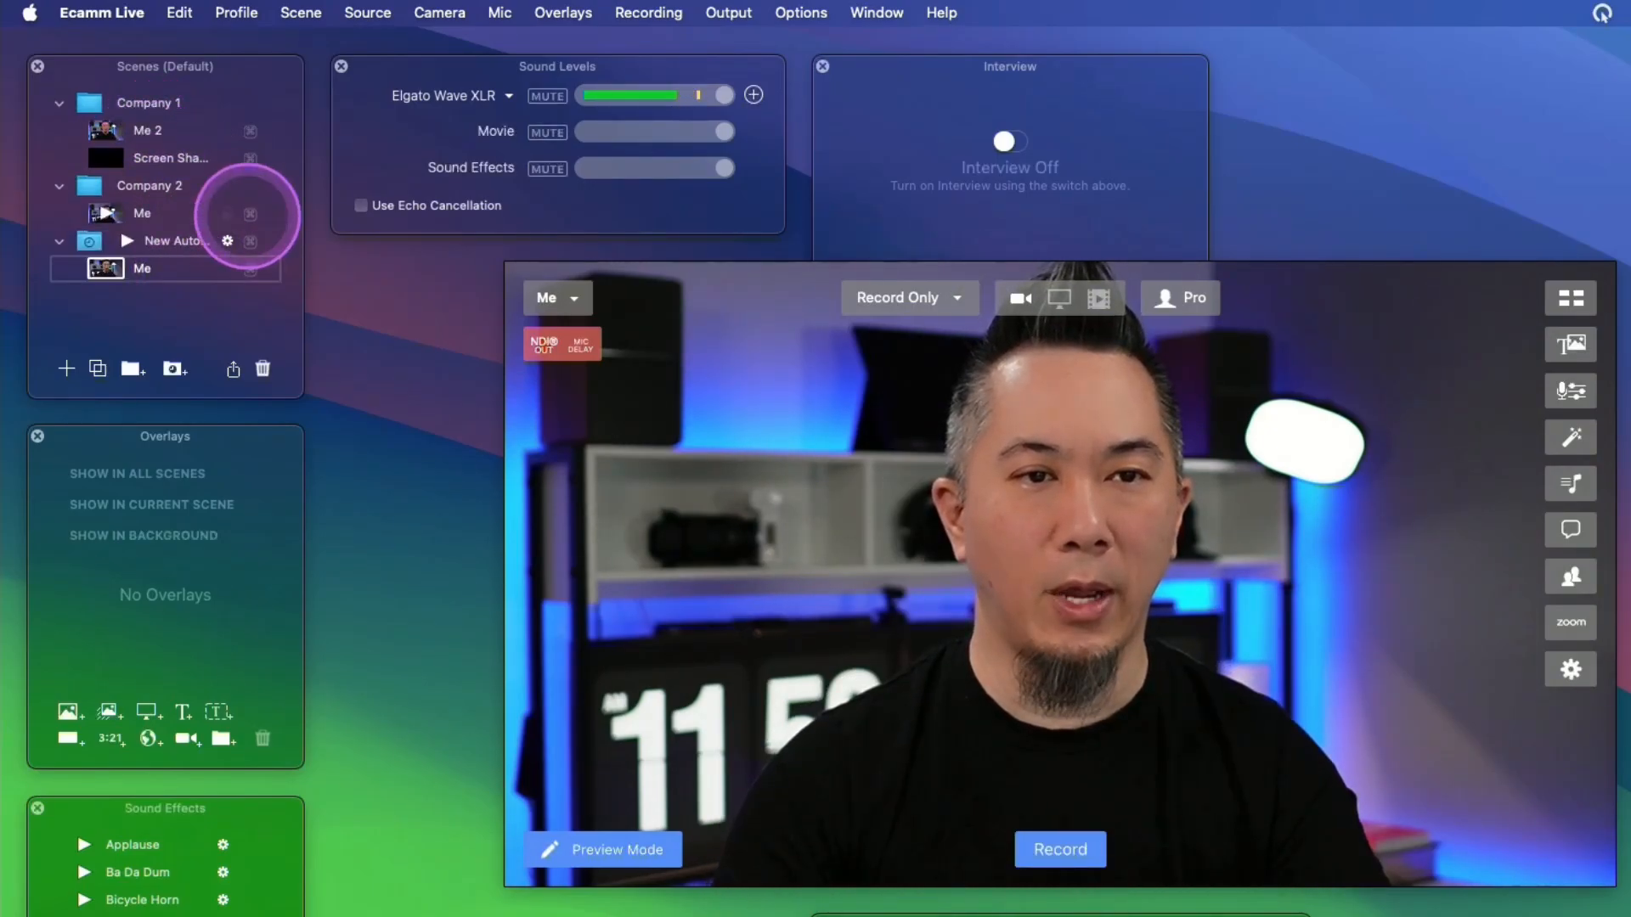
{"action": "left_click_drag", "start_coordinate": [156, 134], "coordinate": [181, 269]}
{"action": "left_click_drag", "start_coordinate": [159, 127], "coordinate": [204, 273]}
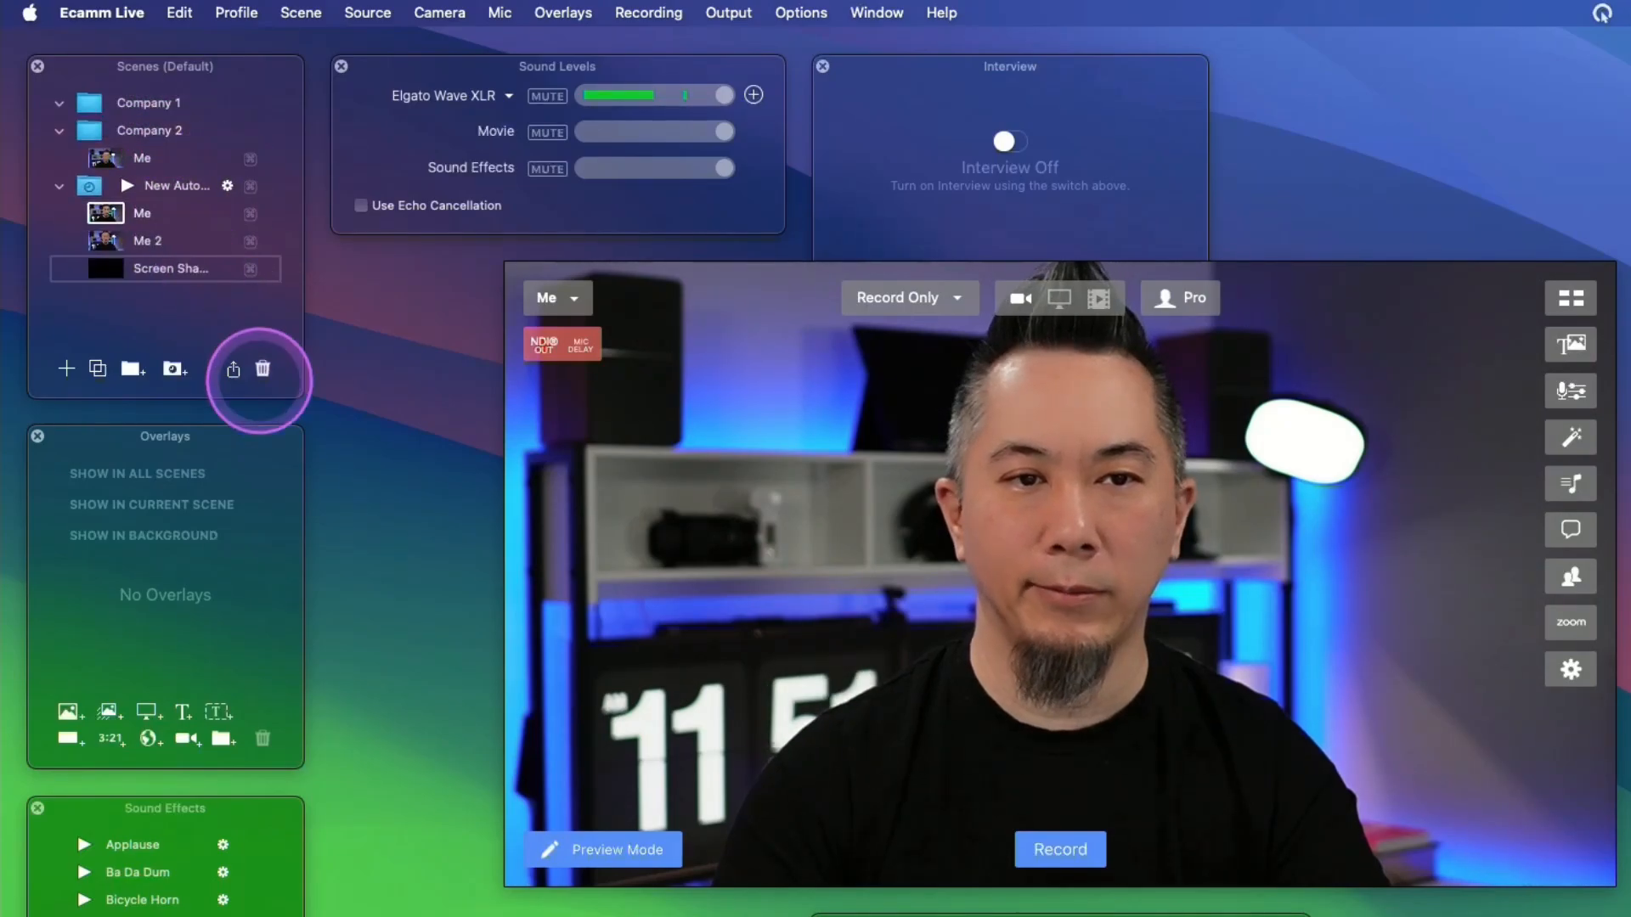
Delete the Me 2 scene from the automatic switching group.
{"action": "left_click", "coordinate": [106, 269]}
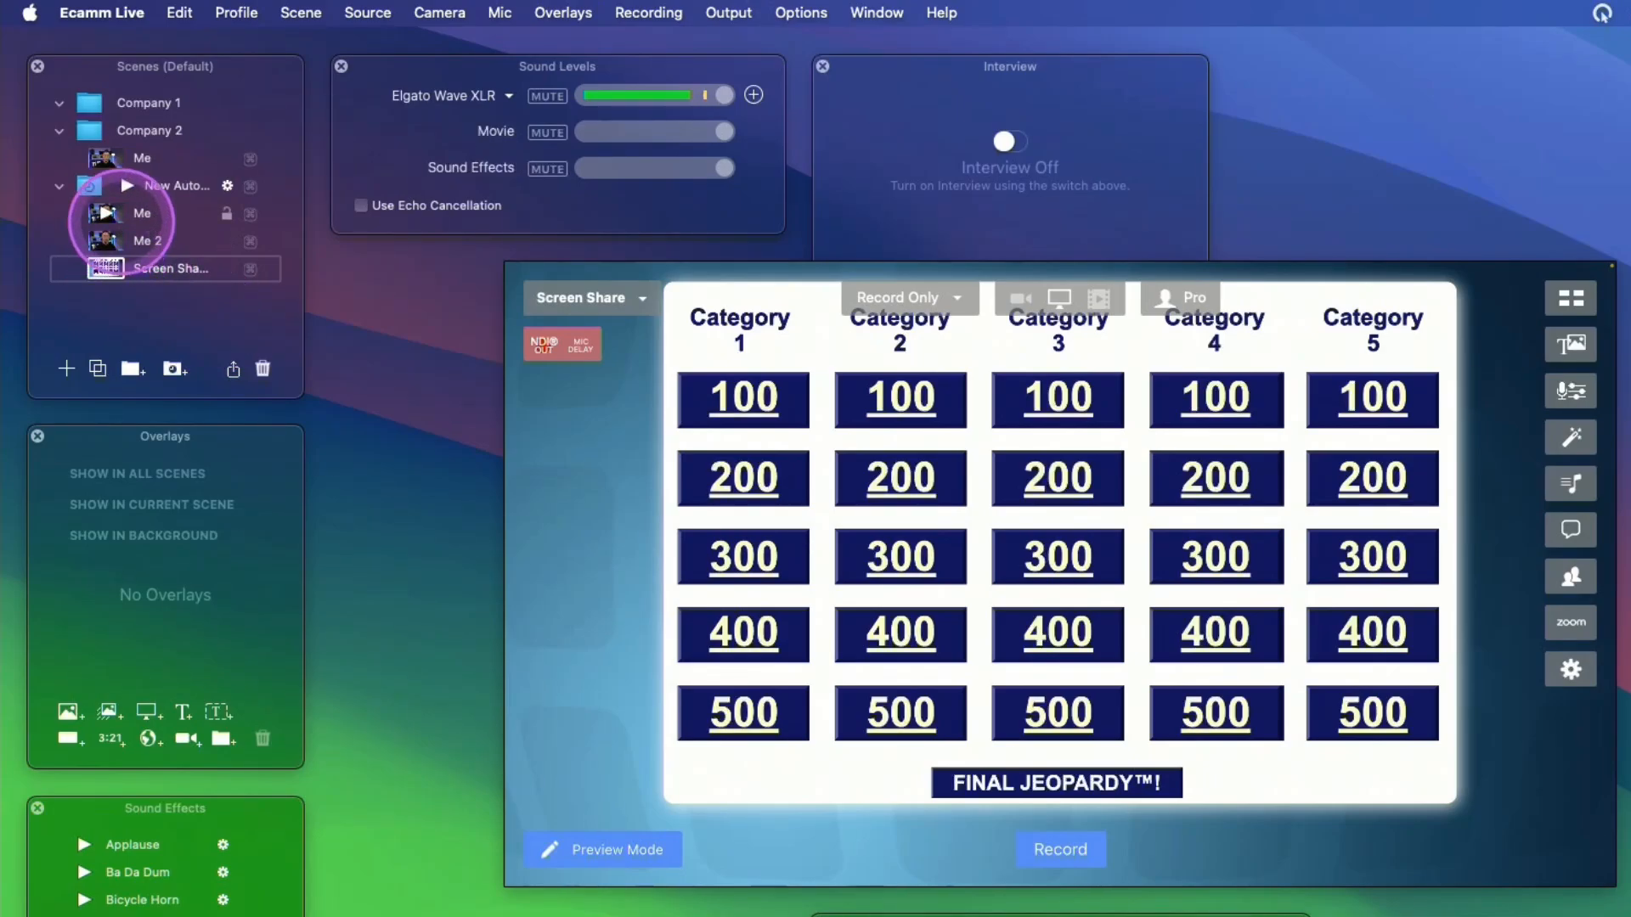
{"action": "left_click", "coordinate": [106, 214]}
{"action": "left_click_drag", "start_coordinate": [106, 241], "coordinate": [261, 366]}
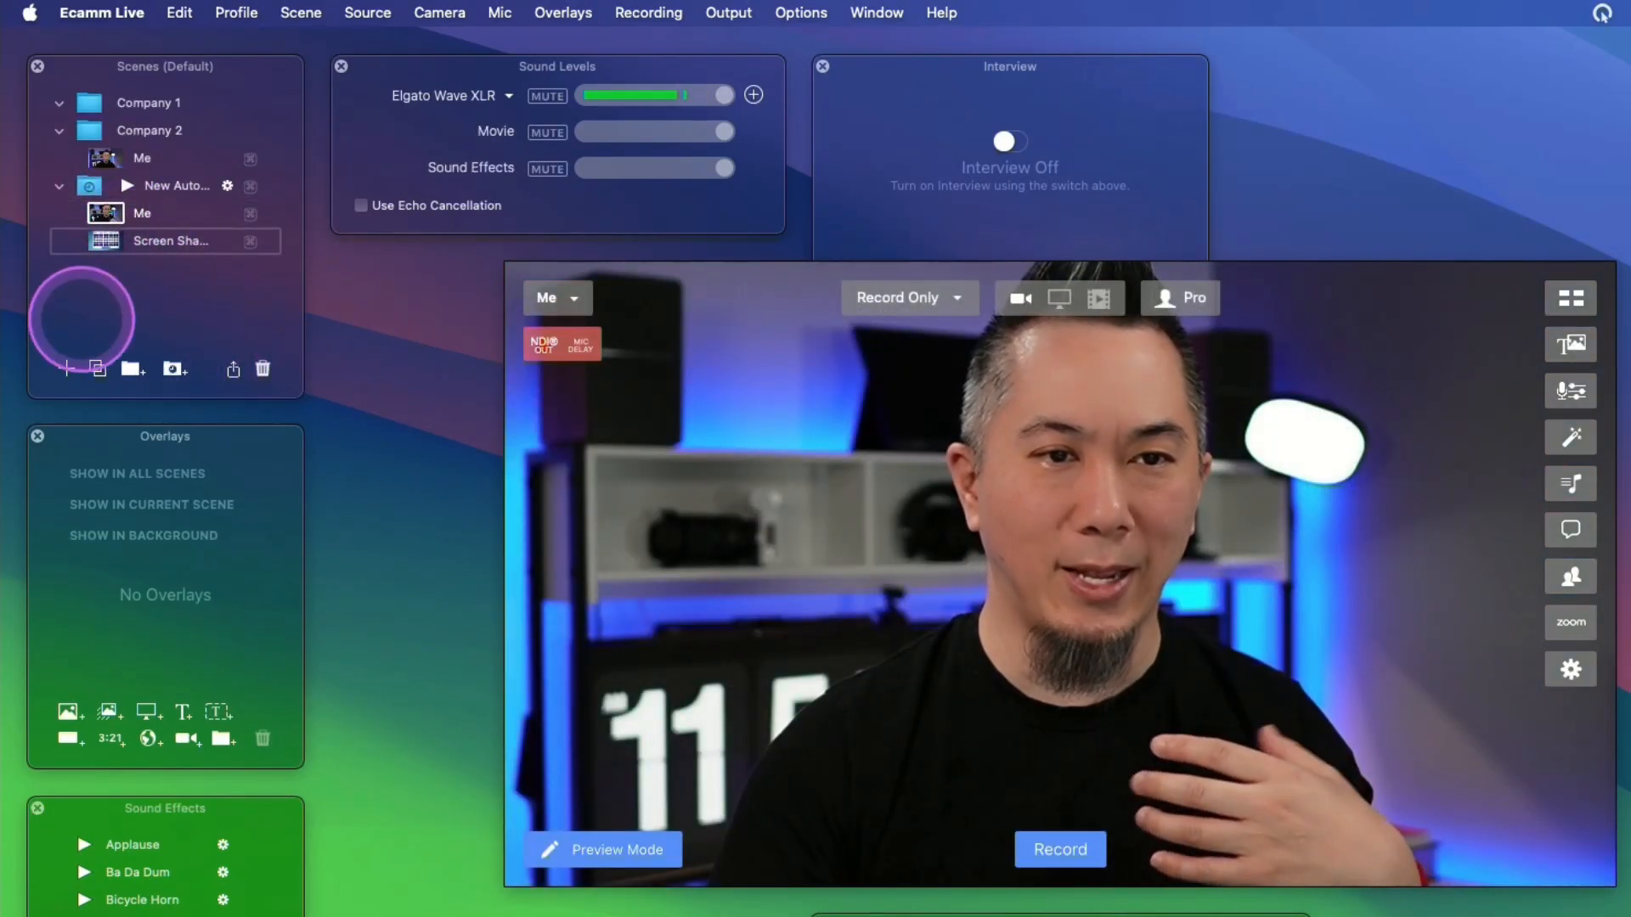
Preview the Me and Screen Share scenes of the automatic group by switching between them.
{"action": "left_click", "coordinate": [98, 240]}
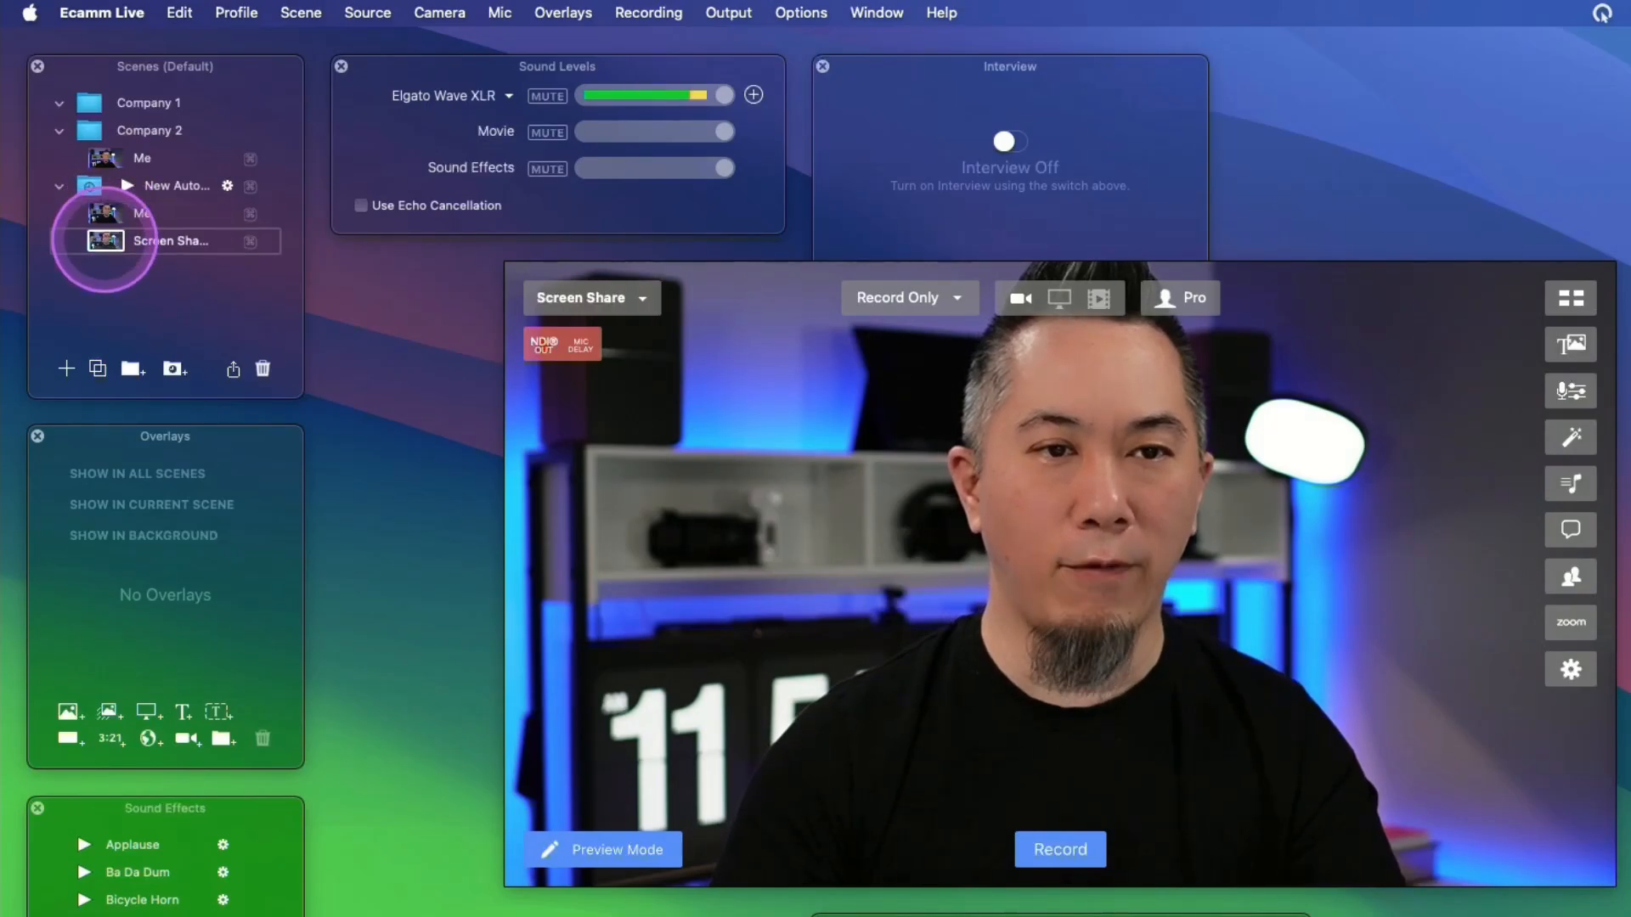
{"action": "left_click", "coordinate": [103, 213]}
{"action": "left_click", "coordinate": [104, 242]}
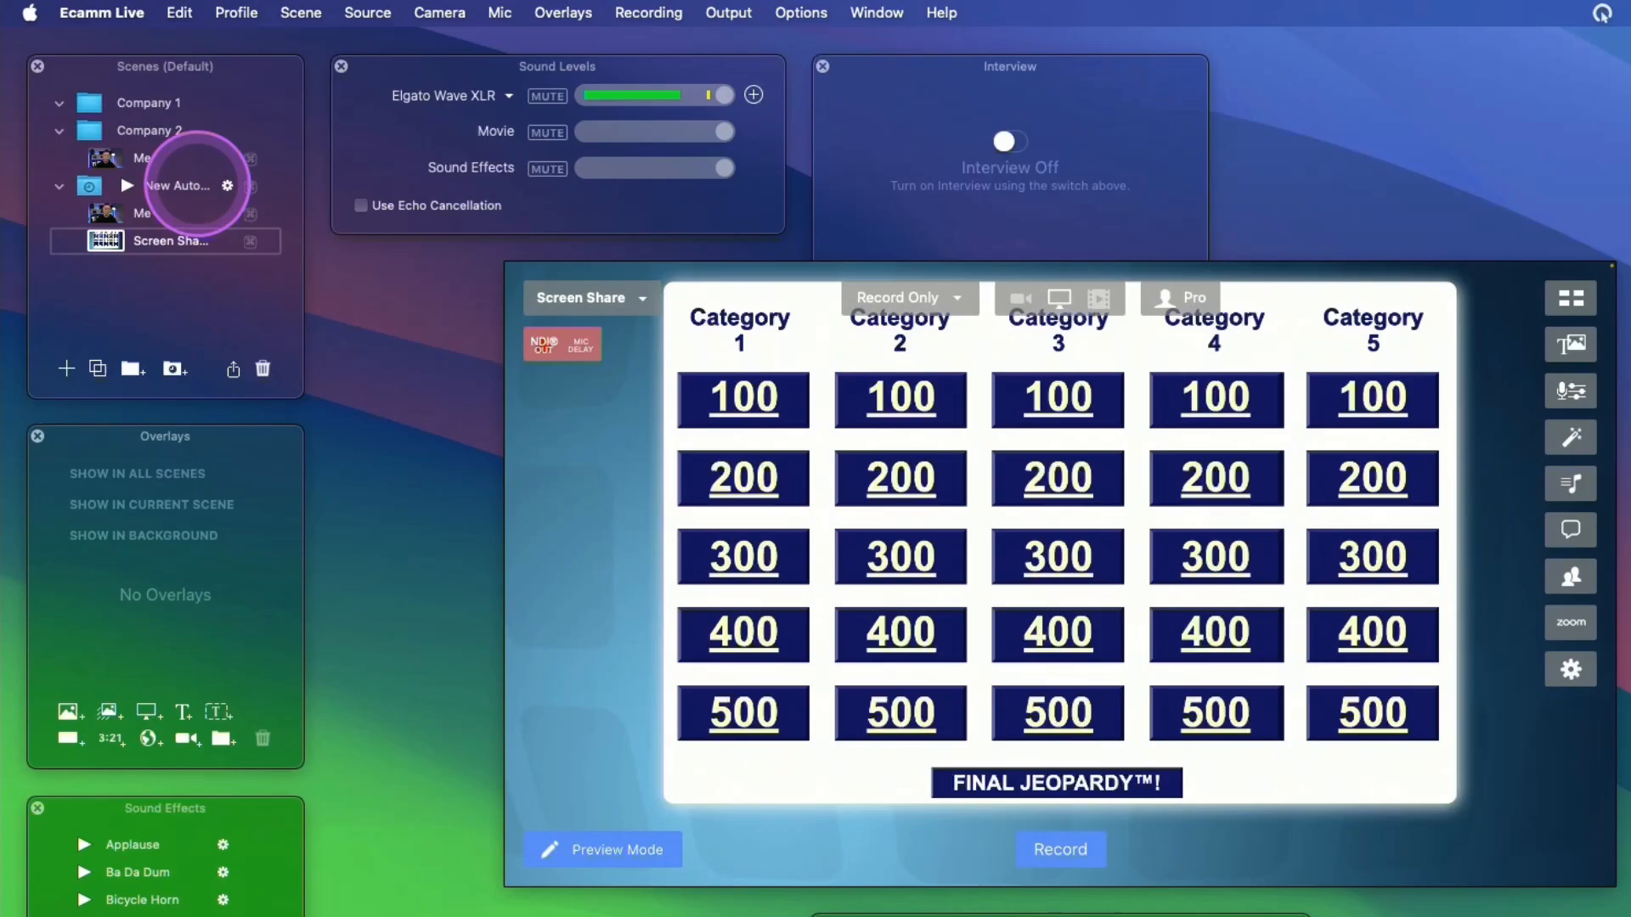
Configure the automatic group to advance to the next scene at a fixed interval of 3 seconds with the Cross Dissolve transition.
{"action": "left_click", "coordinate": [226, 185]}
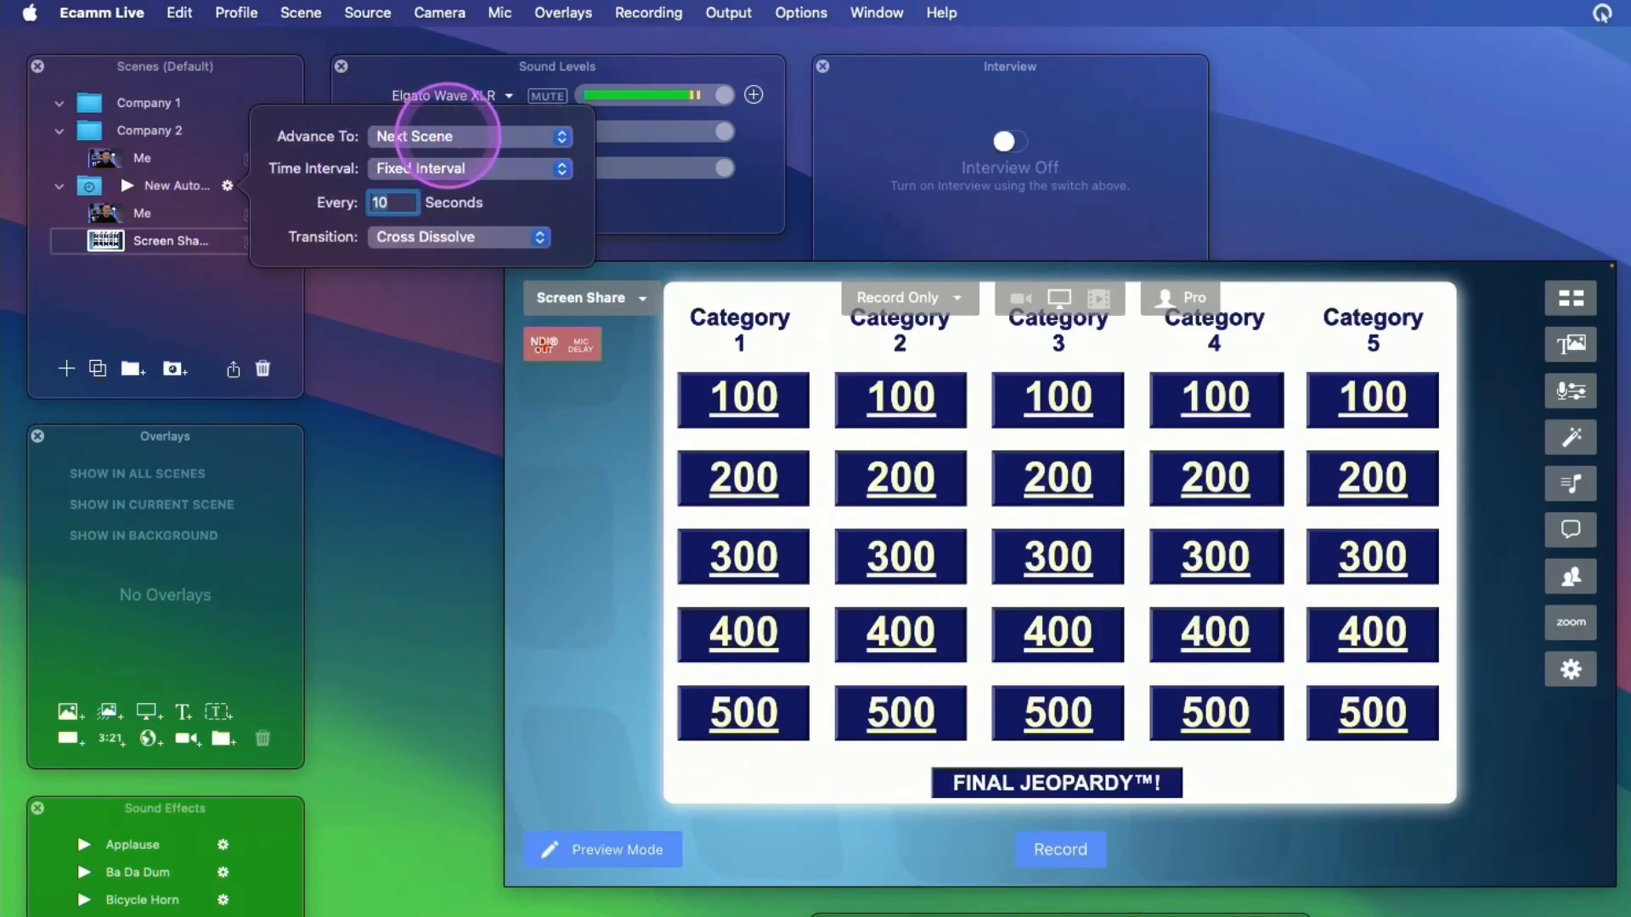
{"action": "left_click", "coordinate": [466, 168]}
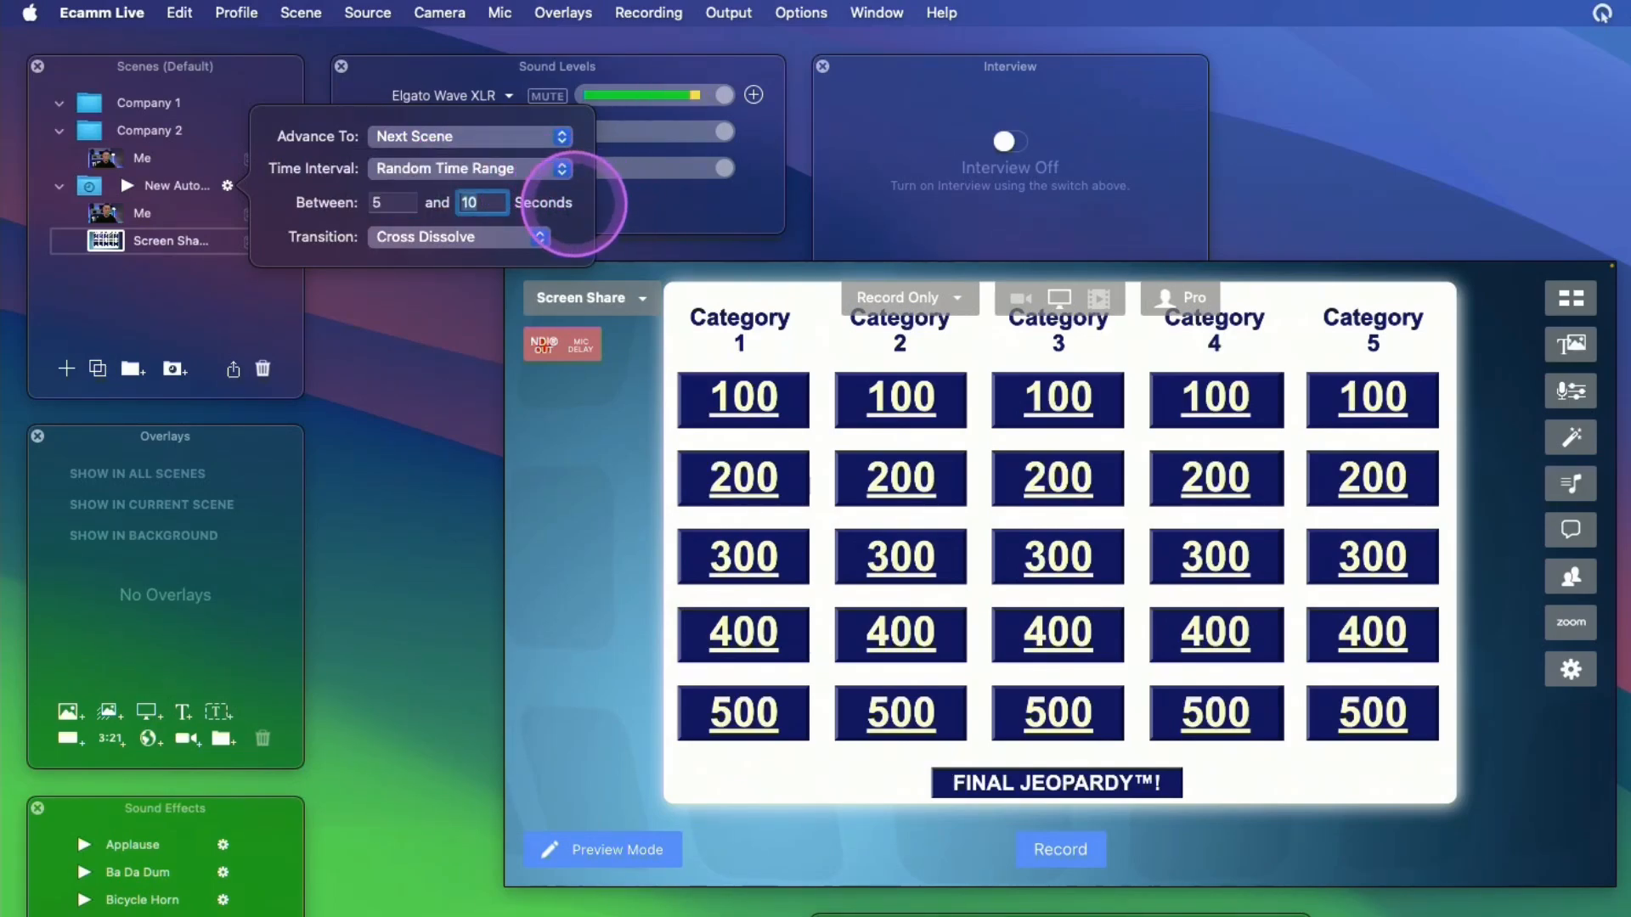
{"action": "left_click", "coordinate": [459, 166]}
{"action": "left_click", "coordinate": [467, 143]}
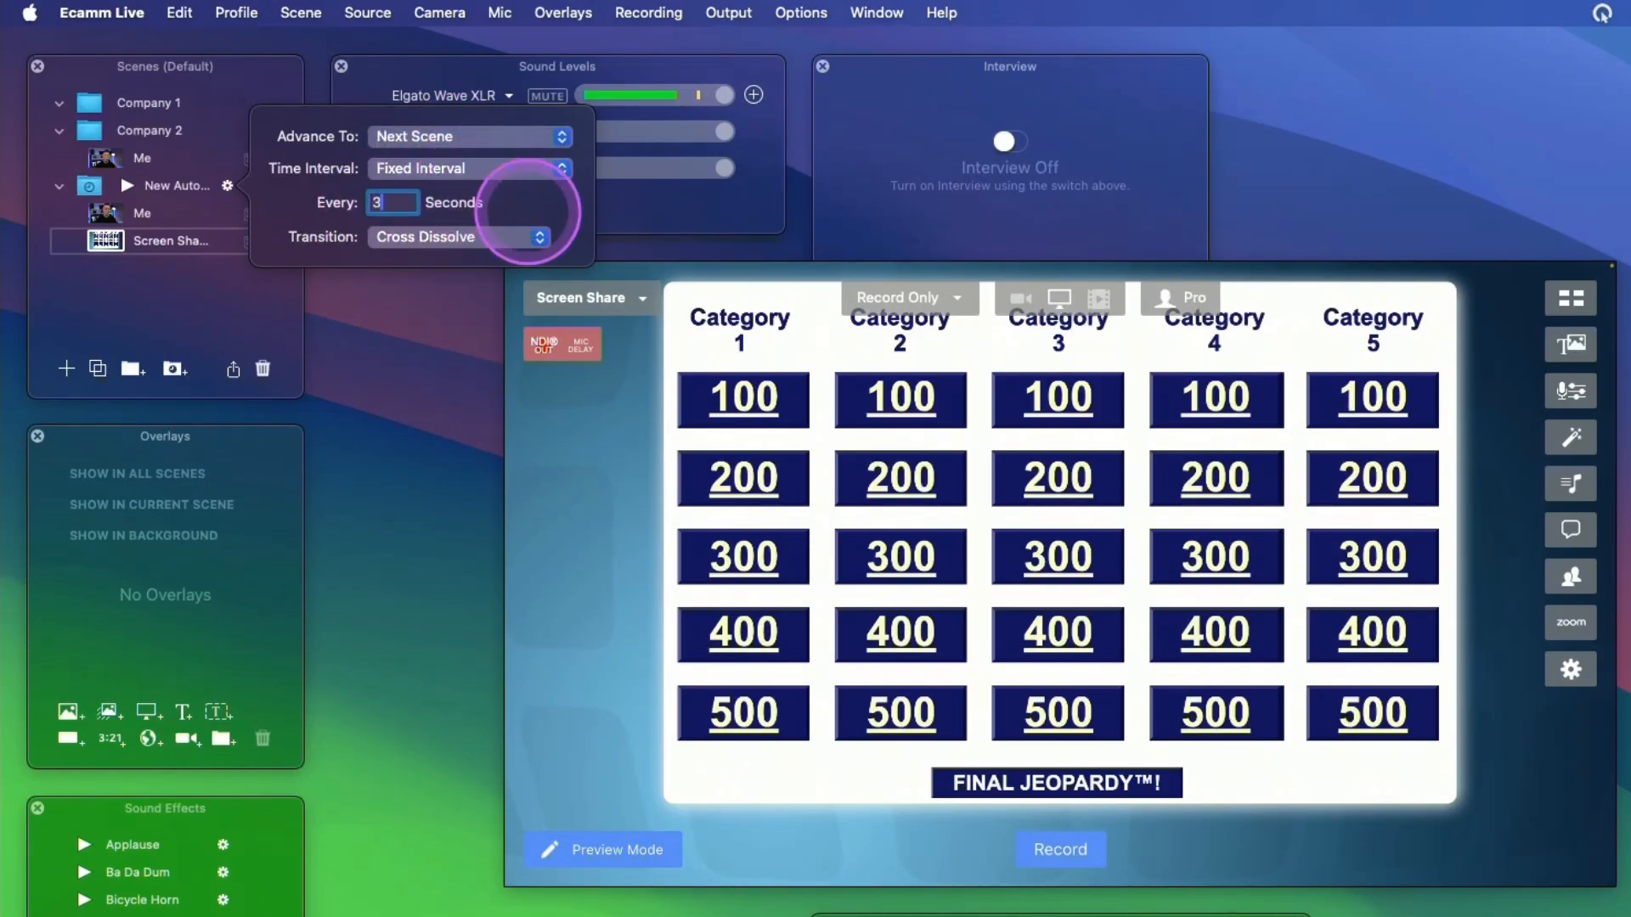
{"action": "left_click", "coordinate": [503, 237]}
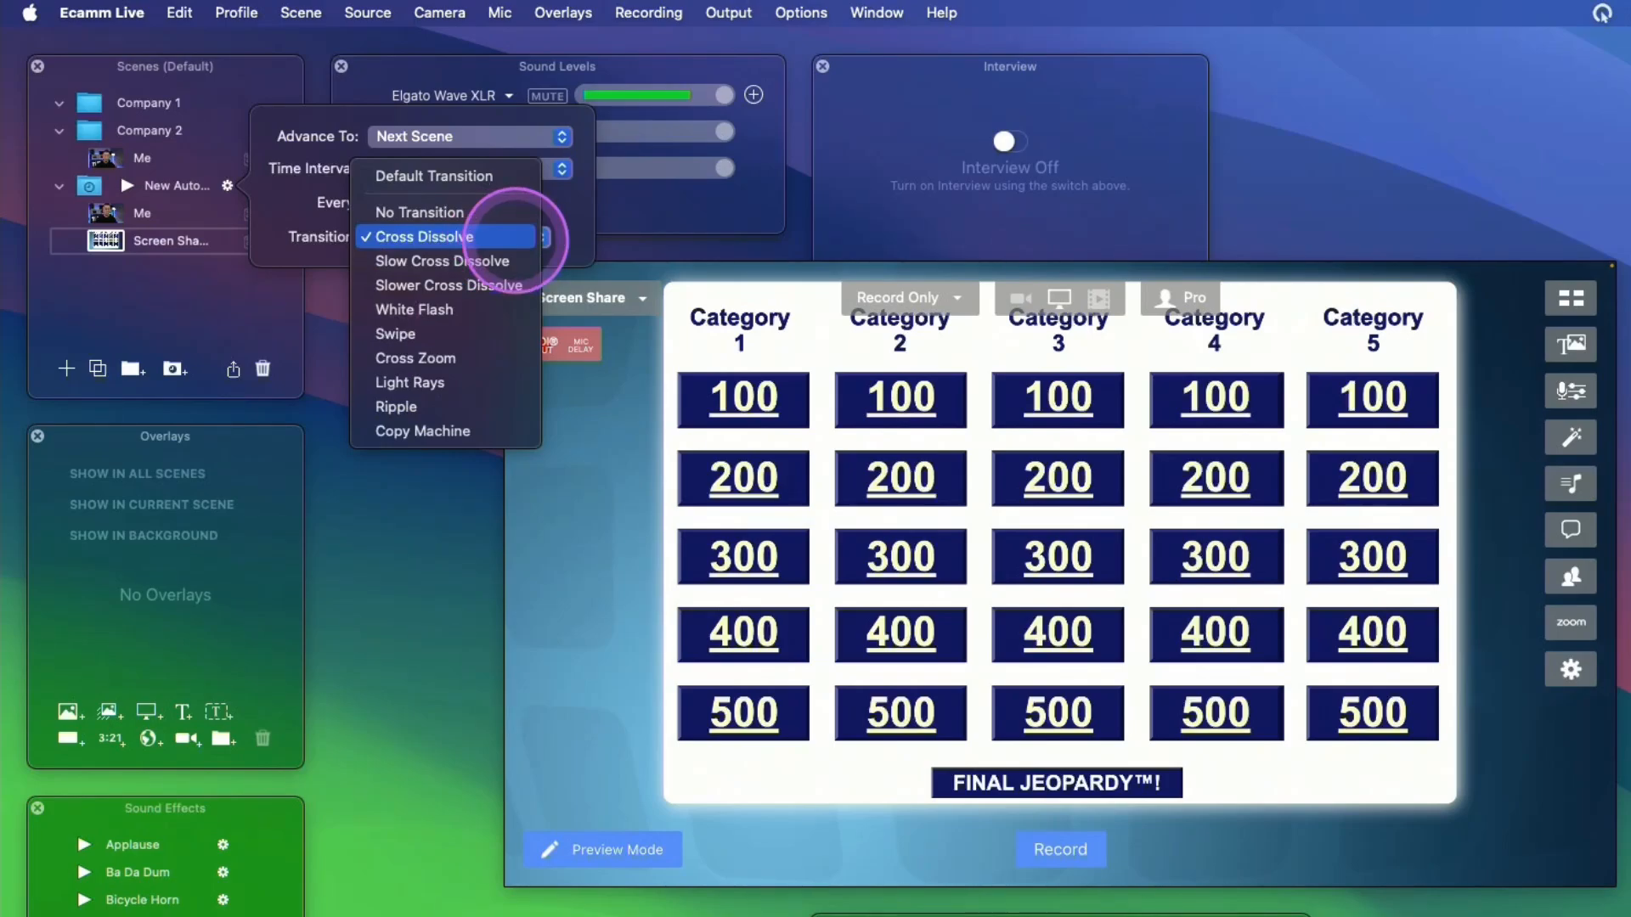
{"action": "left_click", "coordinate": [507, 236]}
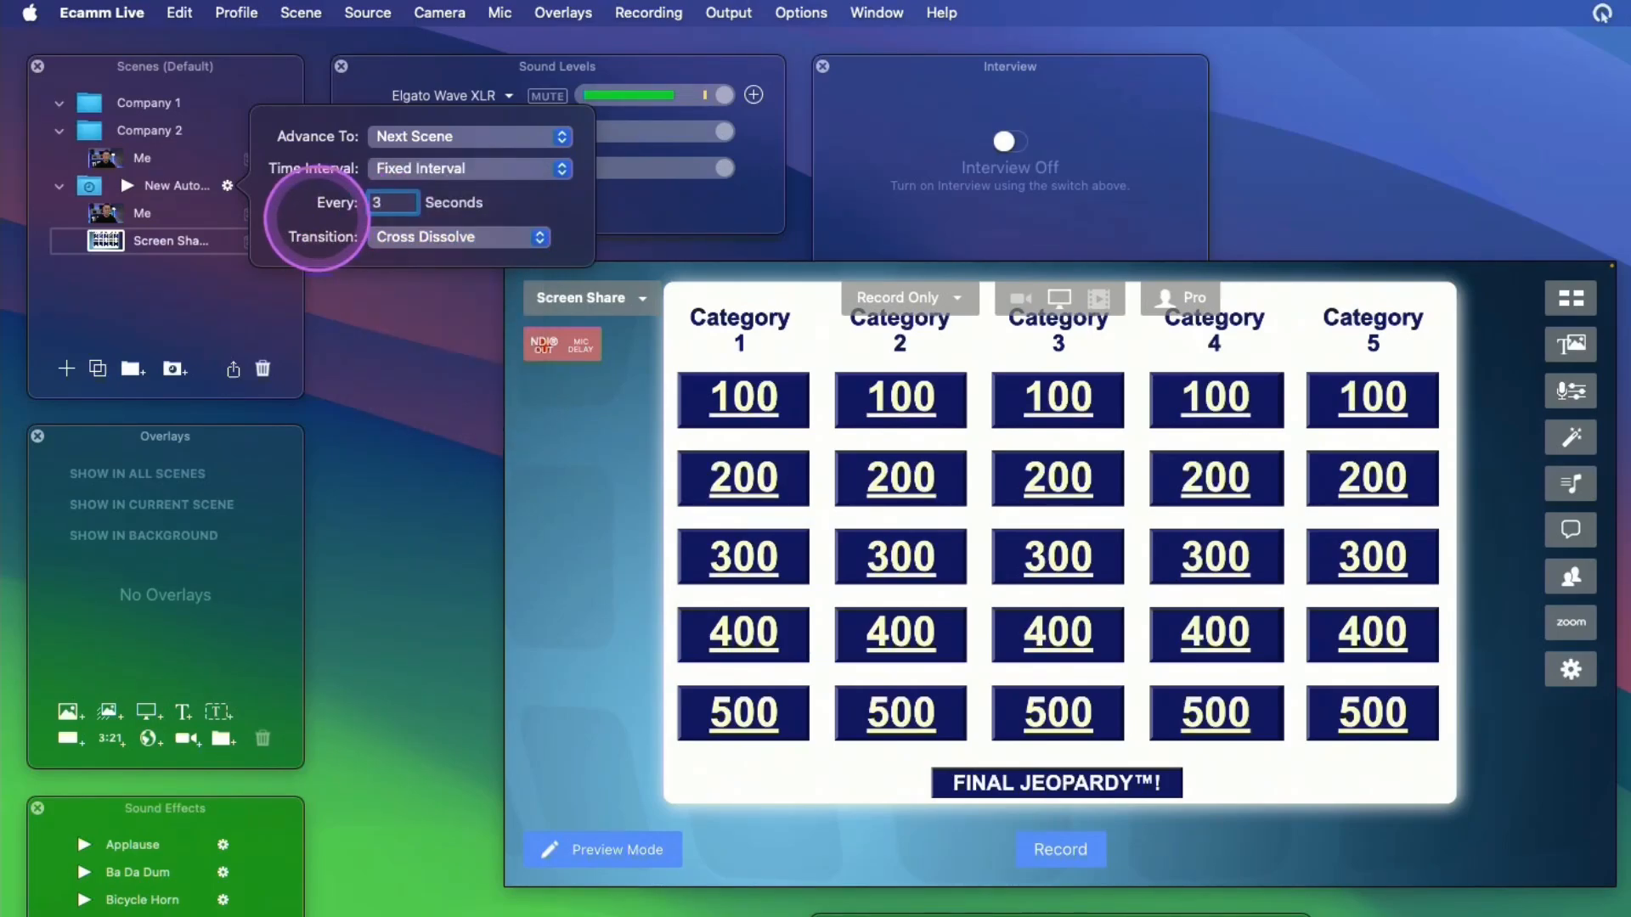
{"action": "left_click", "coordinate": [421, 140]}
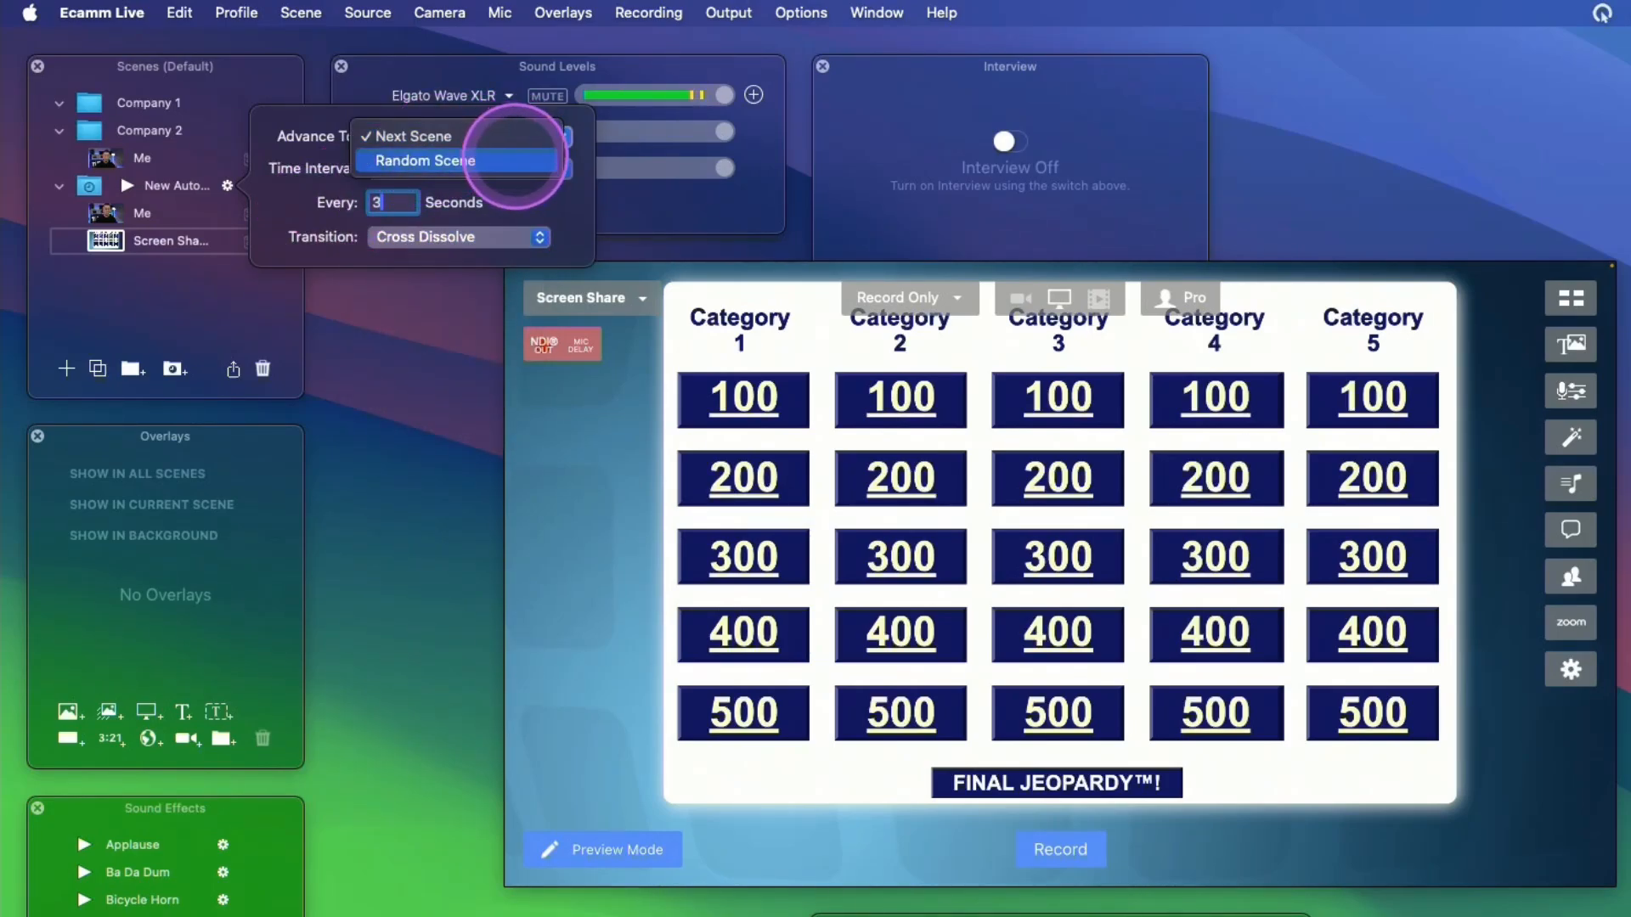
{"action": "left_click", "coordinate": [514, 137]}
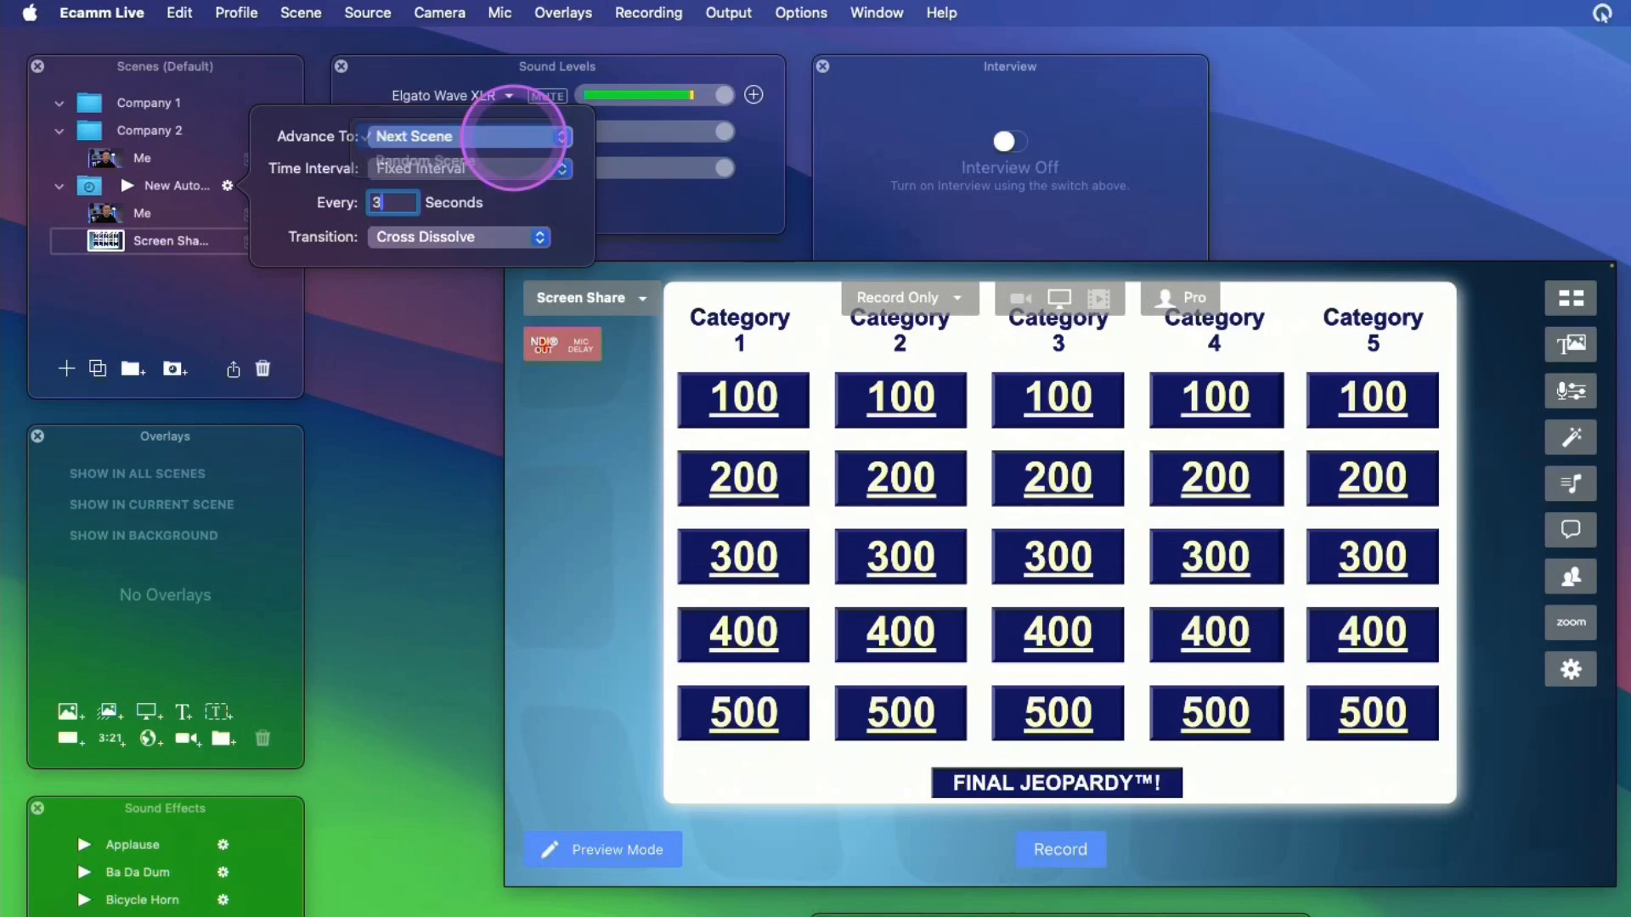
{"action": "left_click", "coordinate": [162, 291]}
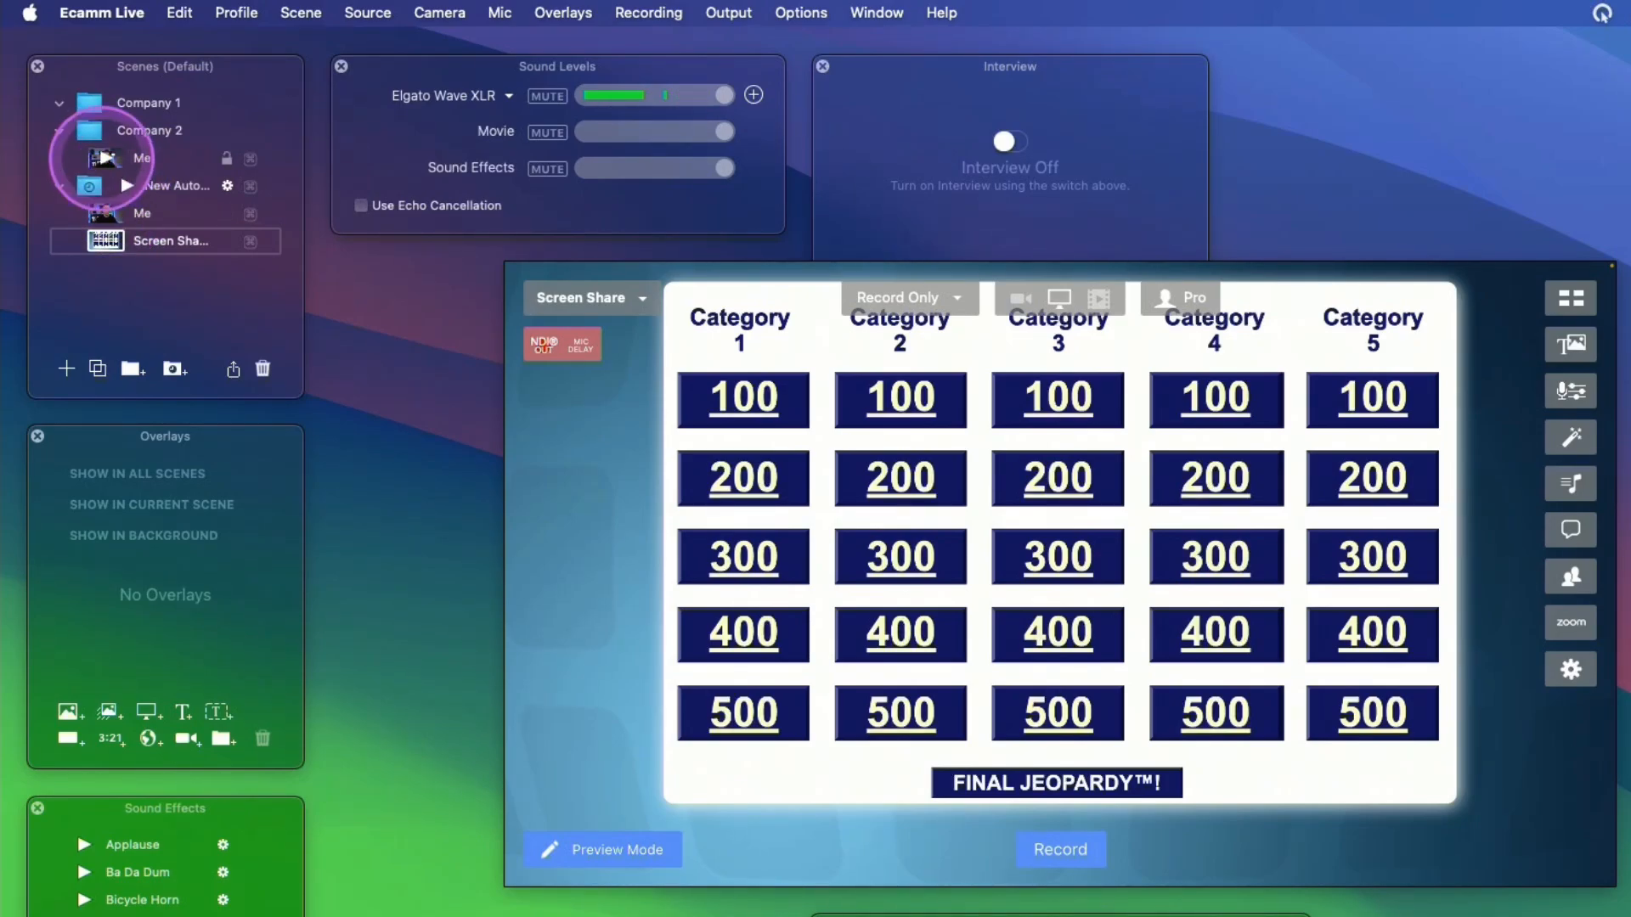
Switch to the Me scene in Company 2 and start the automatic group's scene rotation.
{"action": "left_click", "coordinate": [102, 158]}
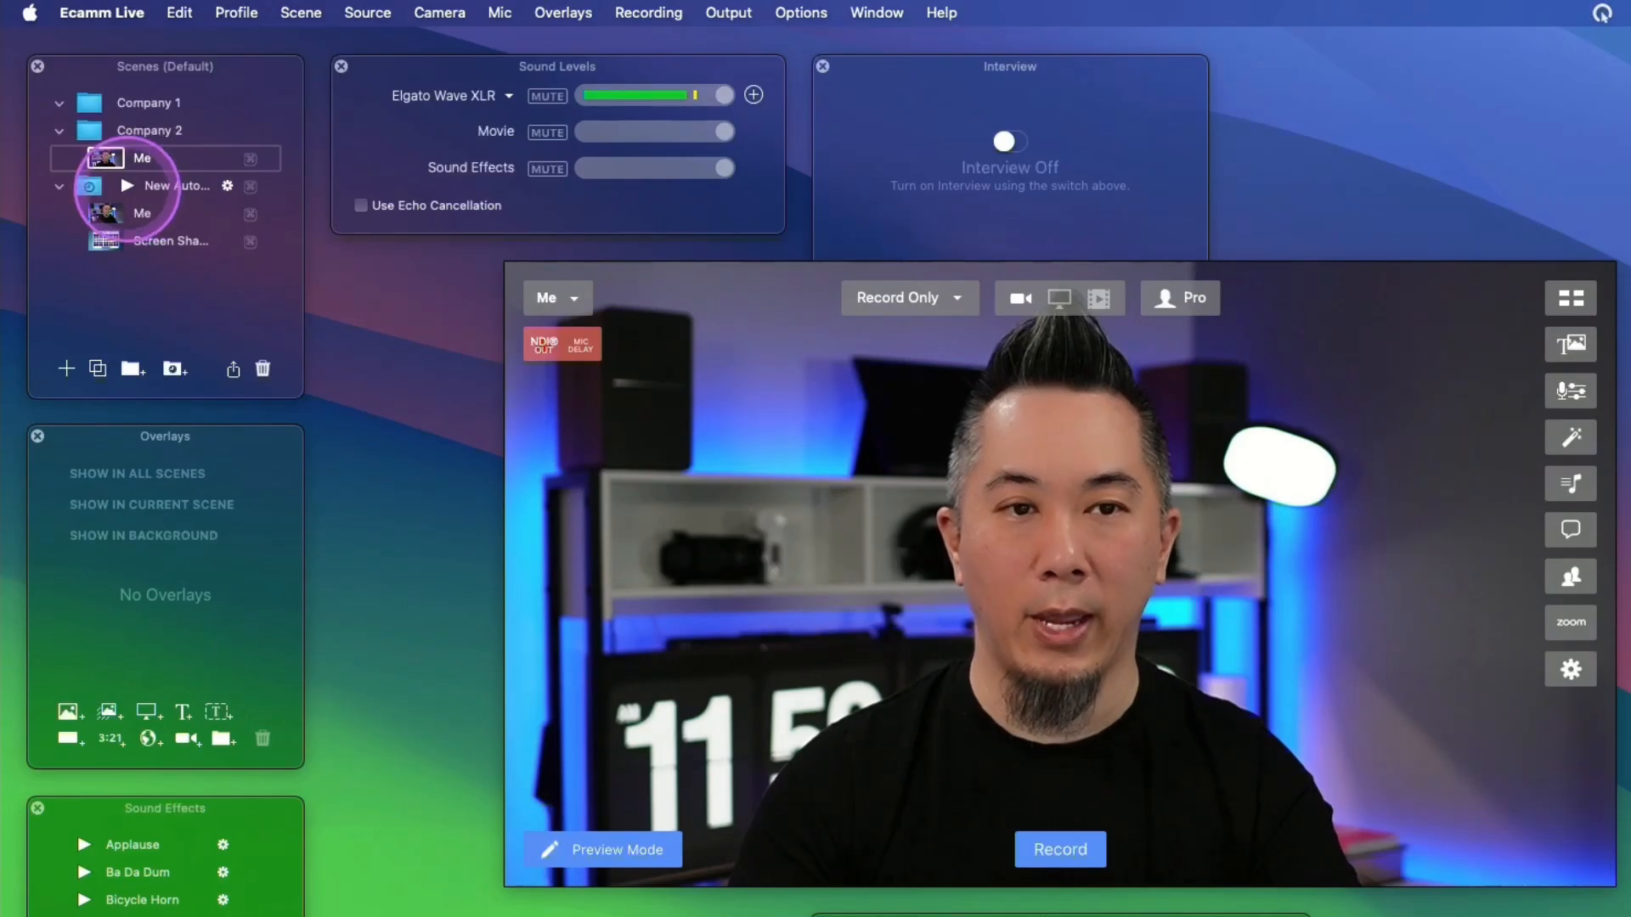
{"action": "left_click", "coordinate": [127, 186]}
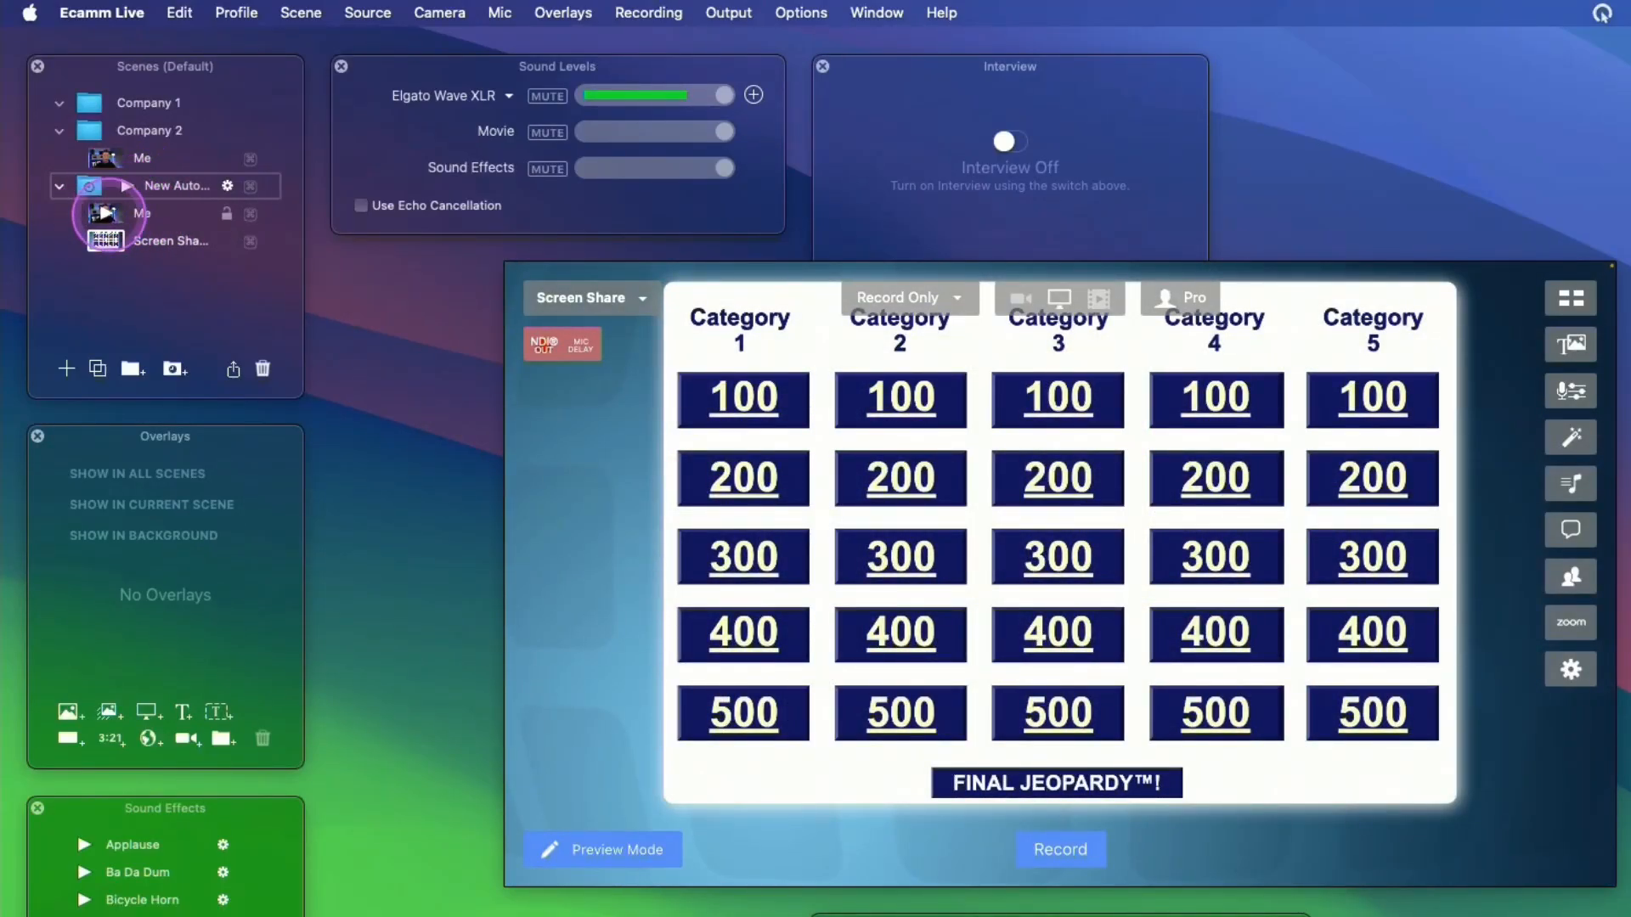
Delete the Me scene from the automatic switching group.
{"action": "left_click", "coordinate": [103, 210]}
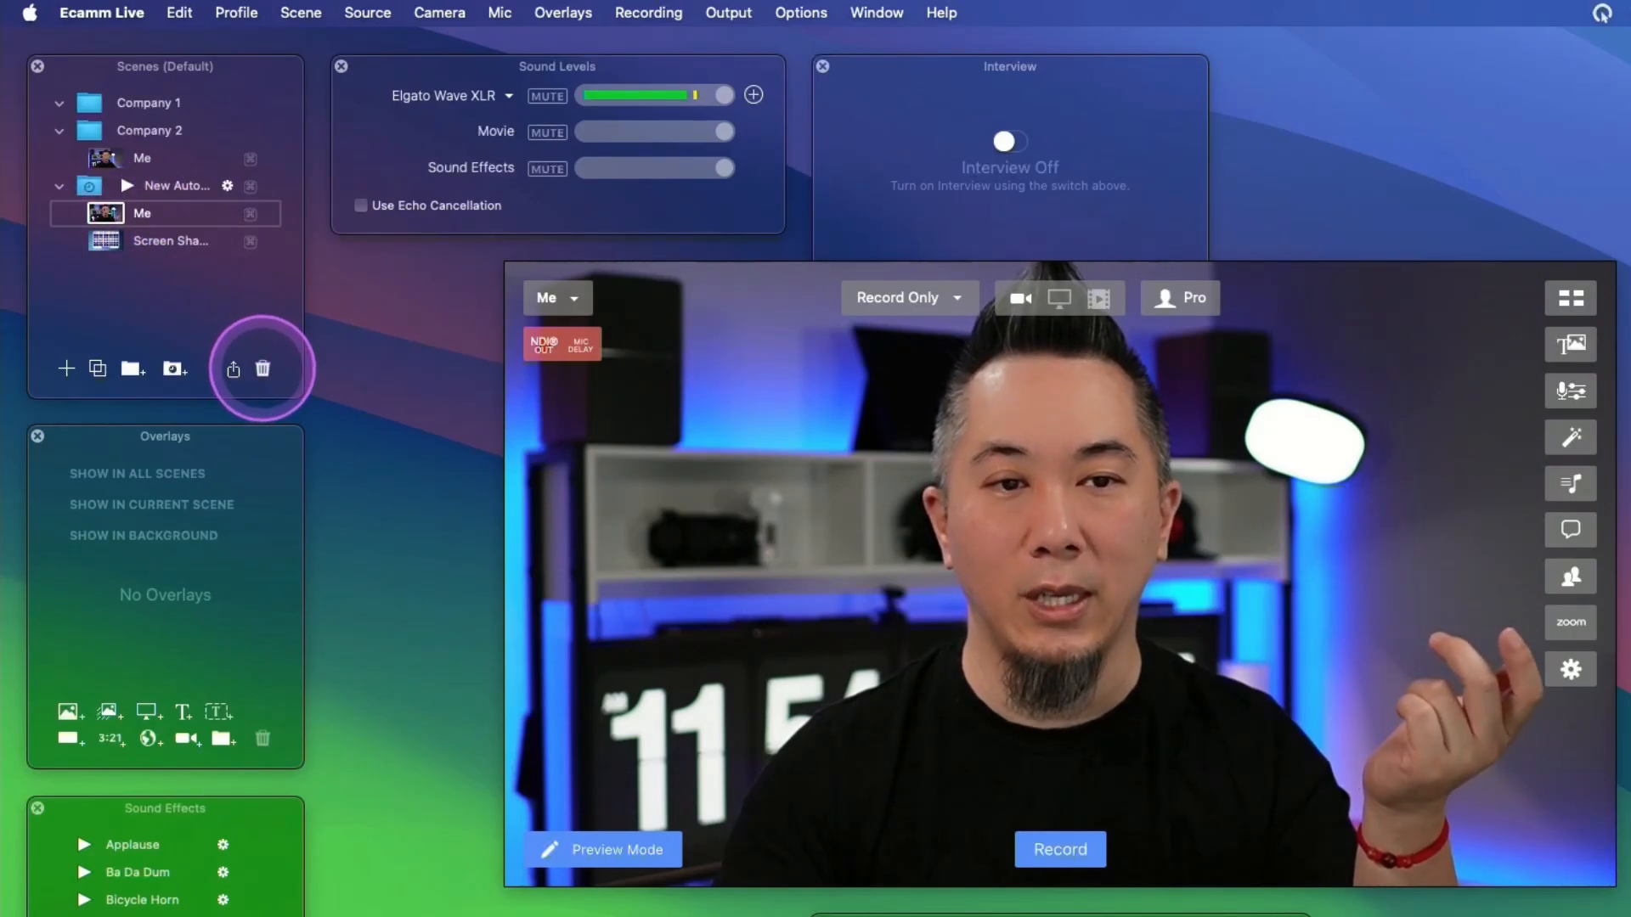
{"action": "left_click", "coordinate": [263, 368]}
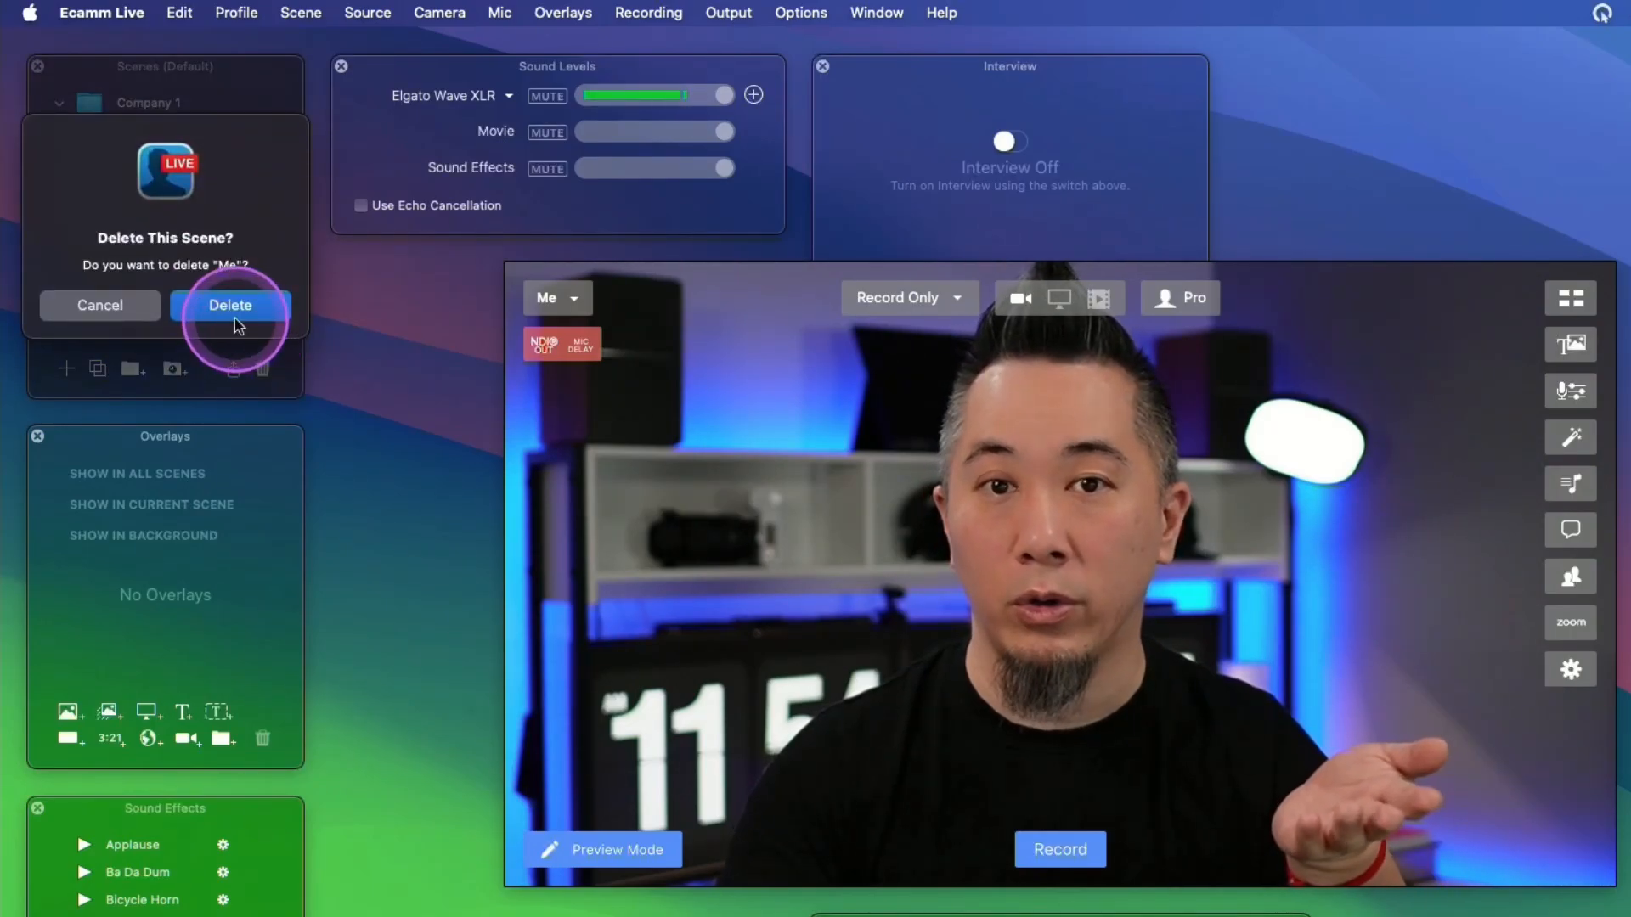
{"action": "left_click", "coordinate": [100, 304]}
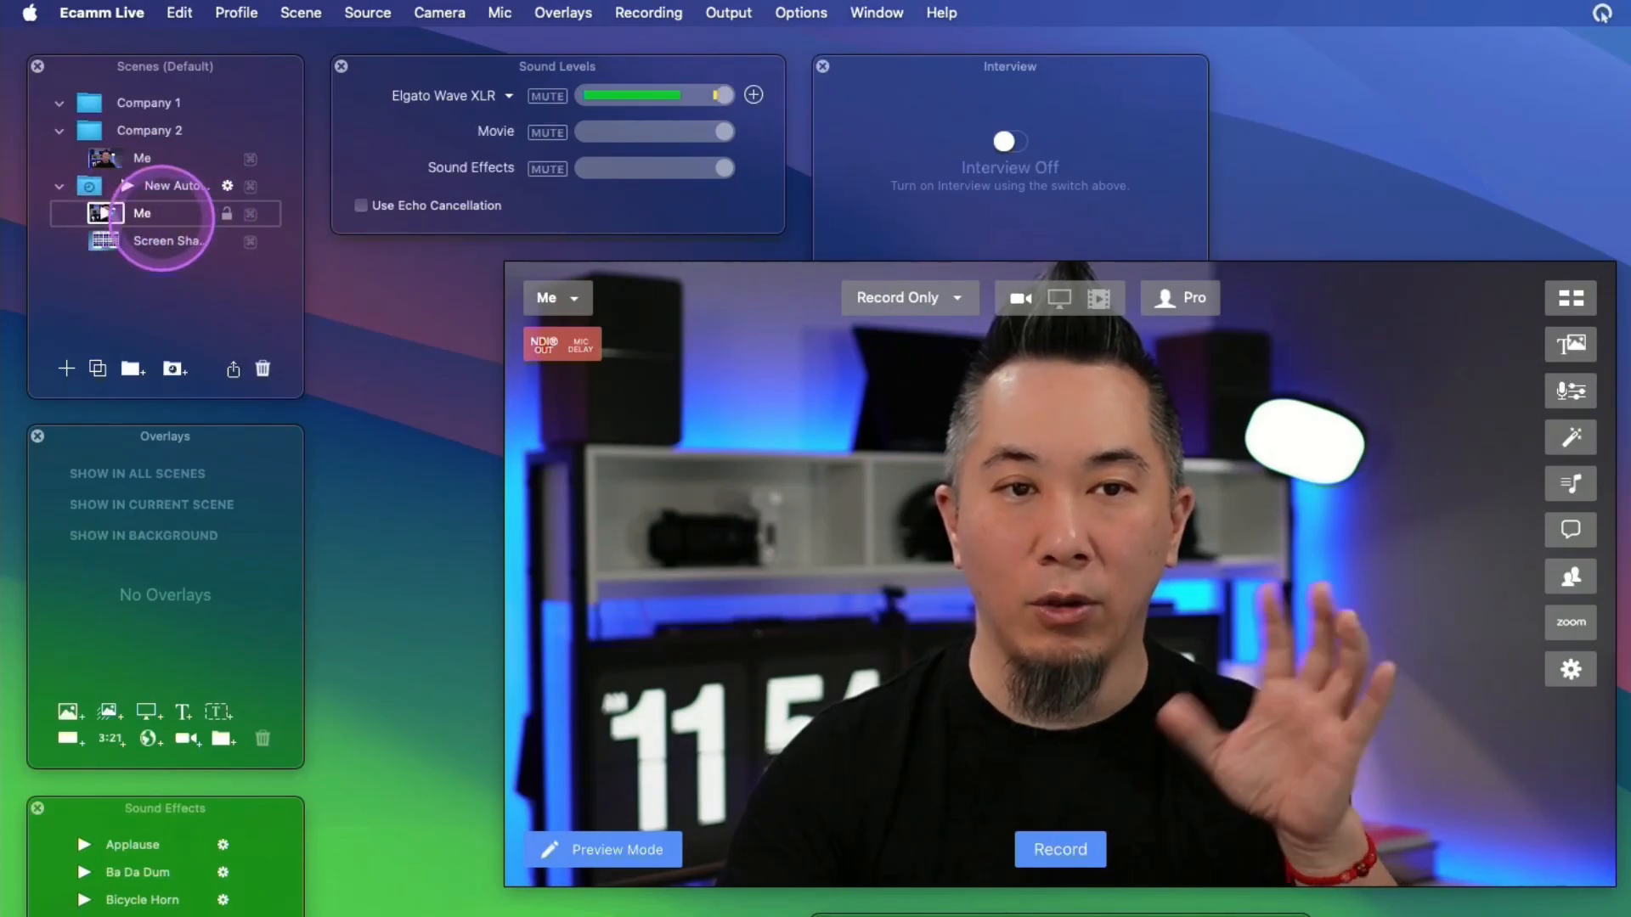
{"action": "left_click_drag", "start_coordinate": [154, 215], "coordinate": [263, 368]}
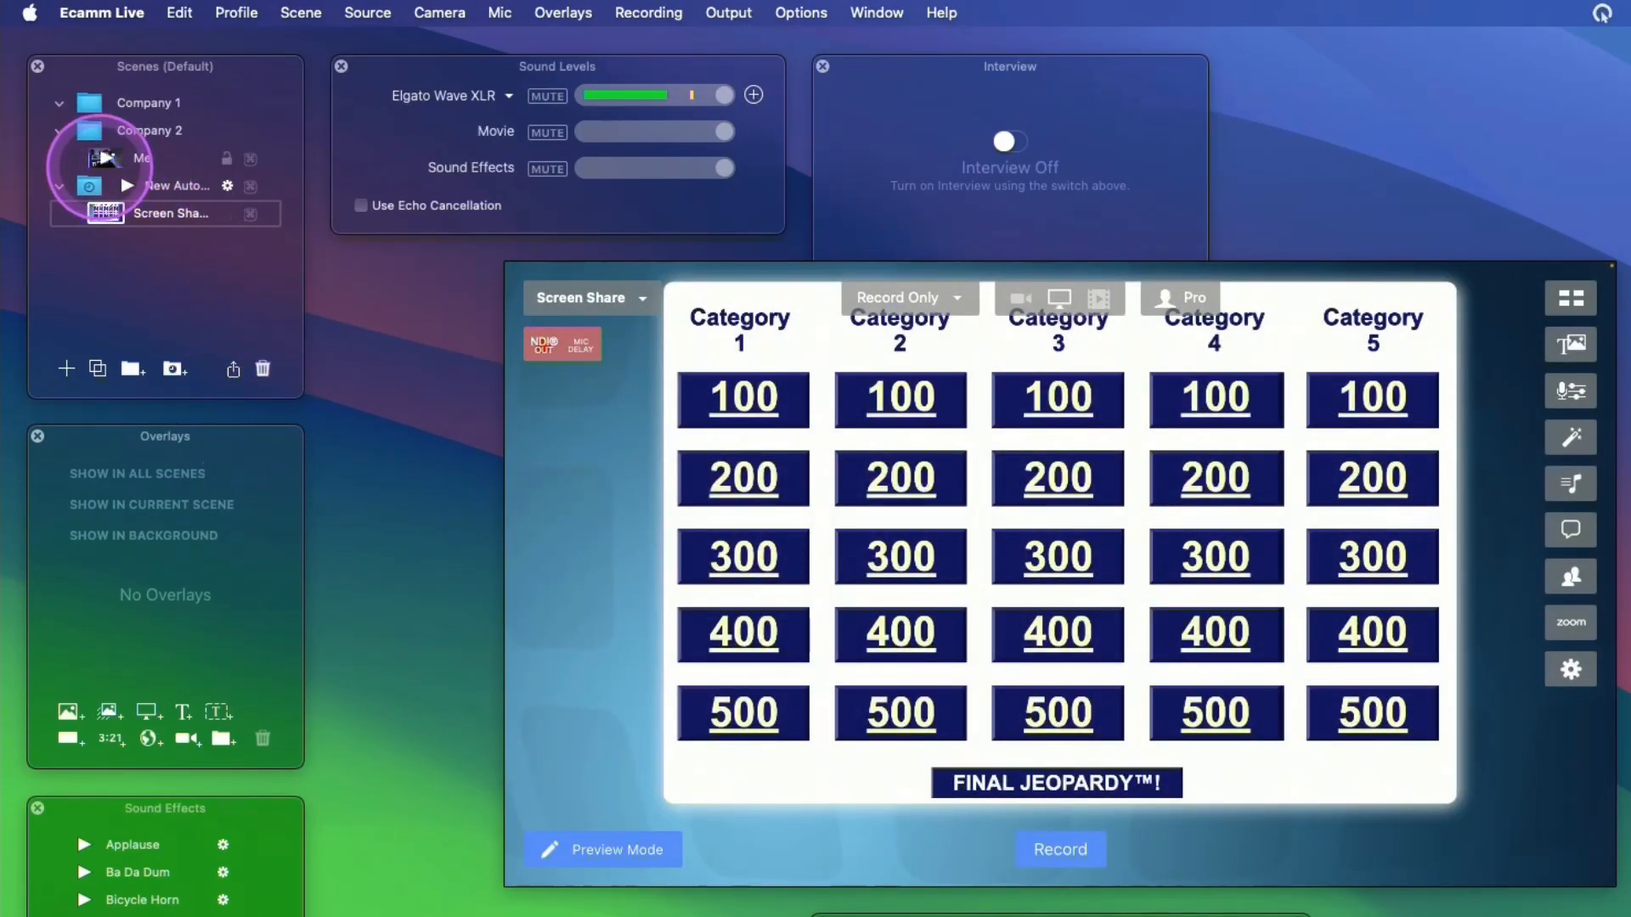
Switch to the Me scene in Company 2 and collapse the Company 1 group, leaving Company 2 expanded.
{"action": "left_click", "coordinate": [106, 159]}
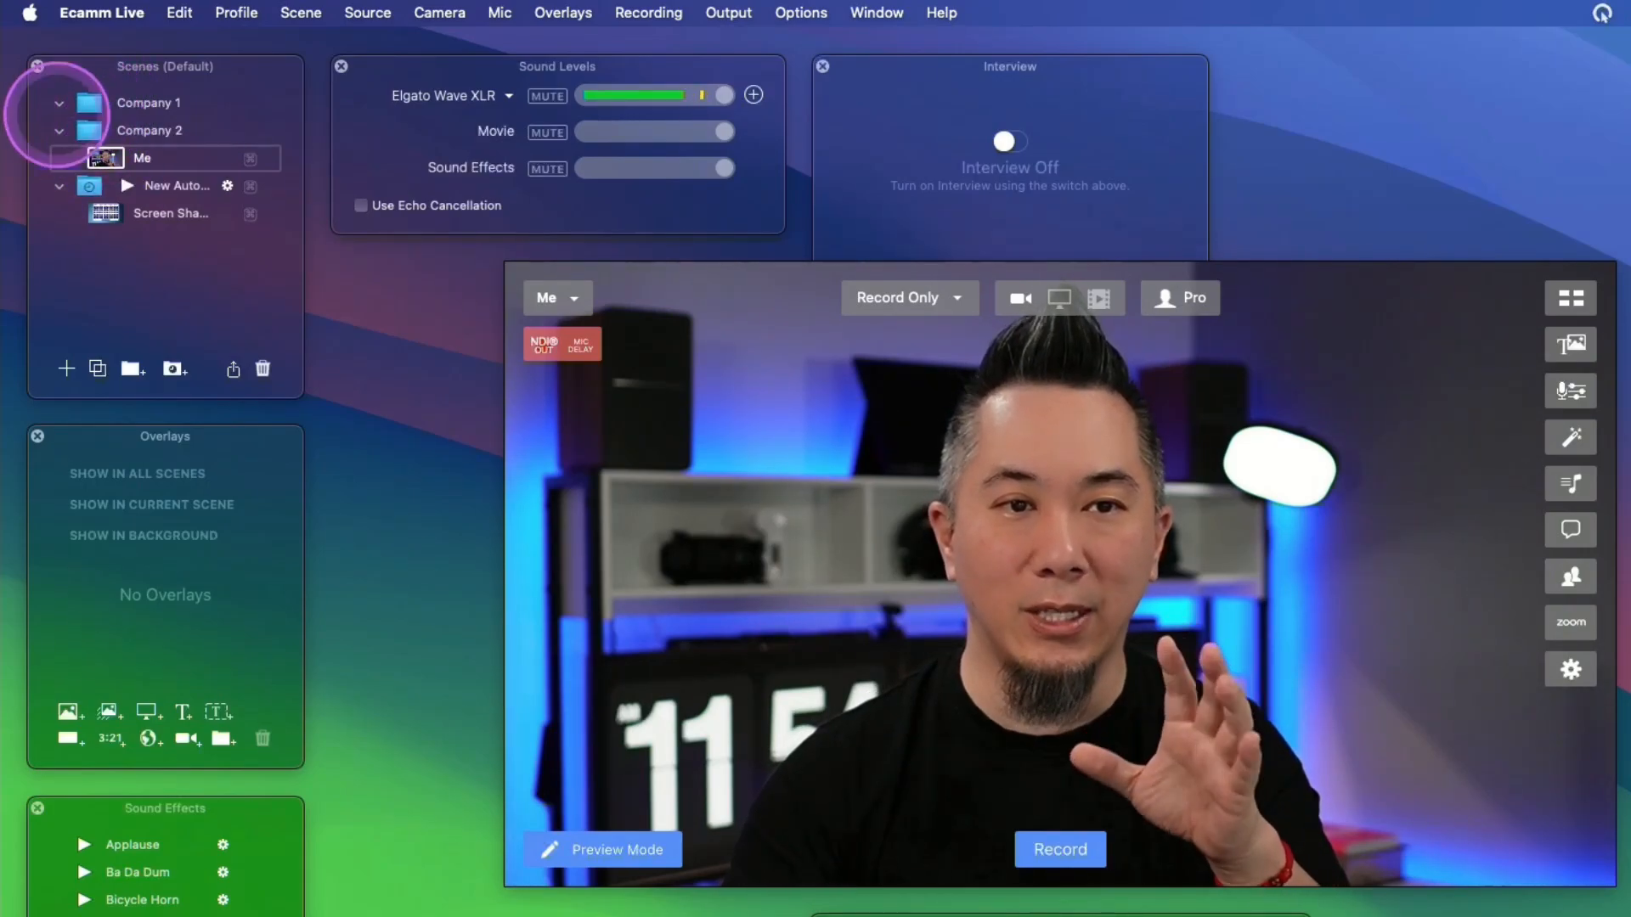
{"action": "left_click", "coordinate": [58, 103]}
{"action": "left_click", "coordinate": [59, 130]}
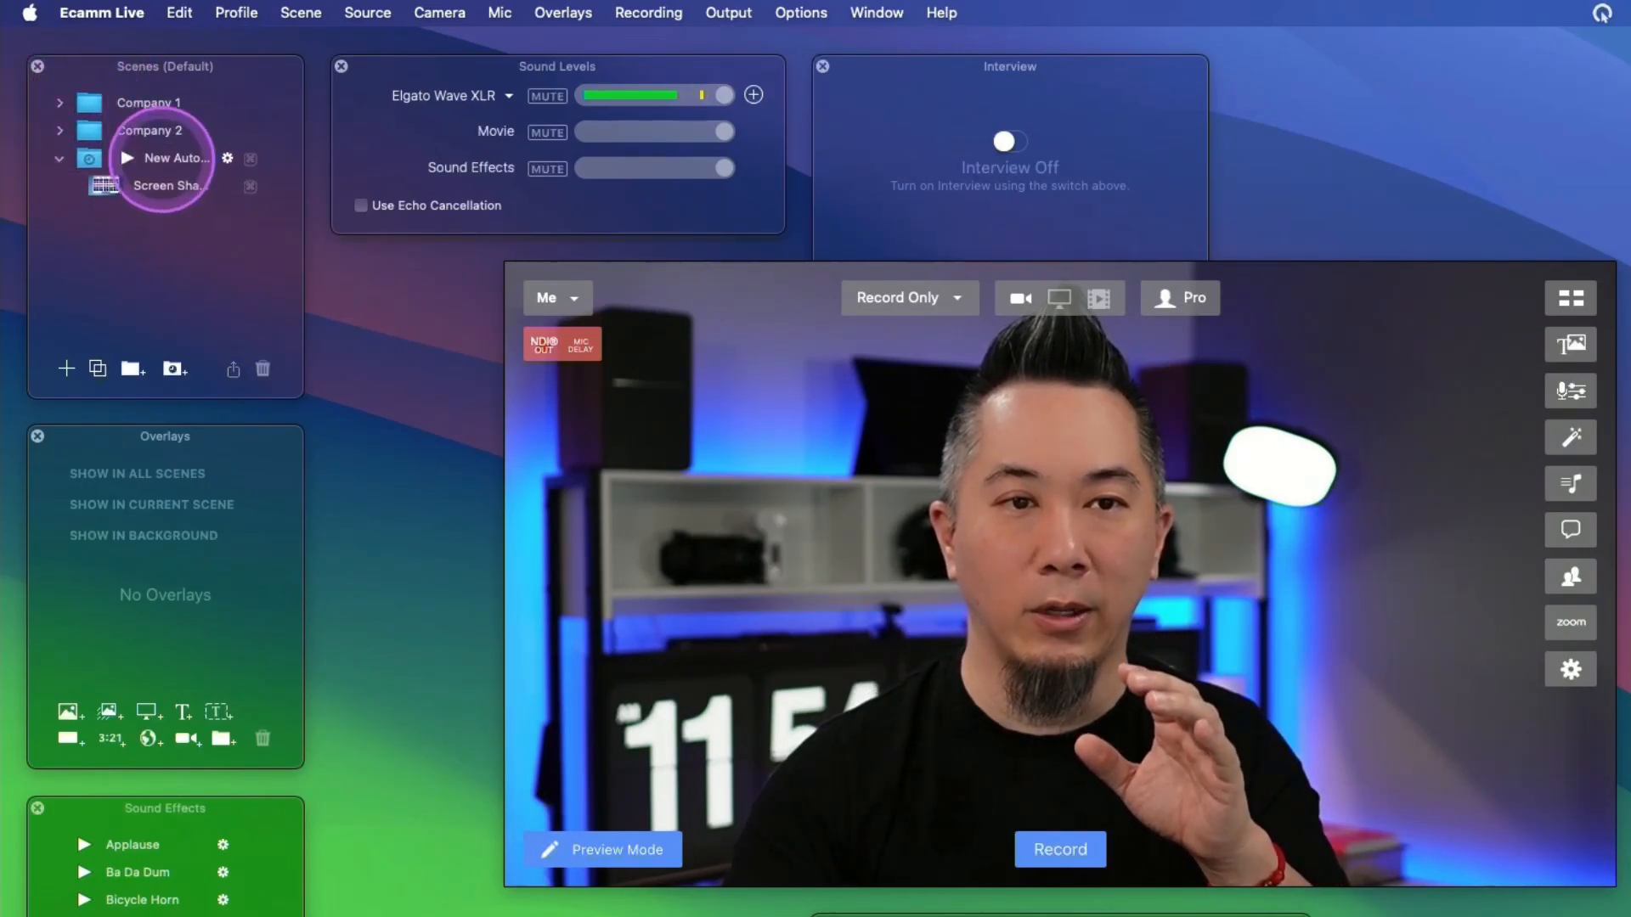
{"action": "left_click", "coordinate": [59, 130]}
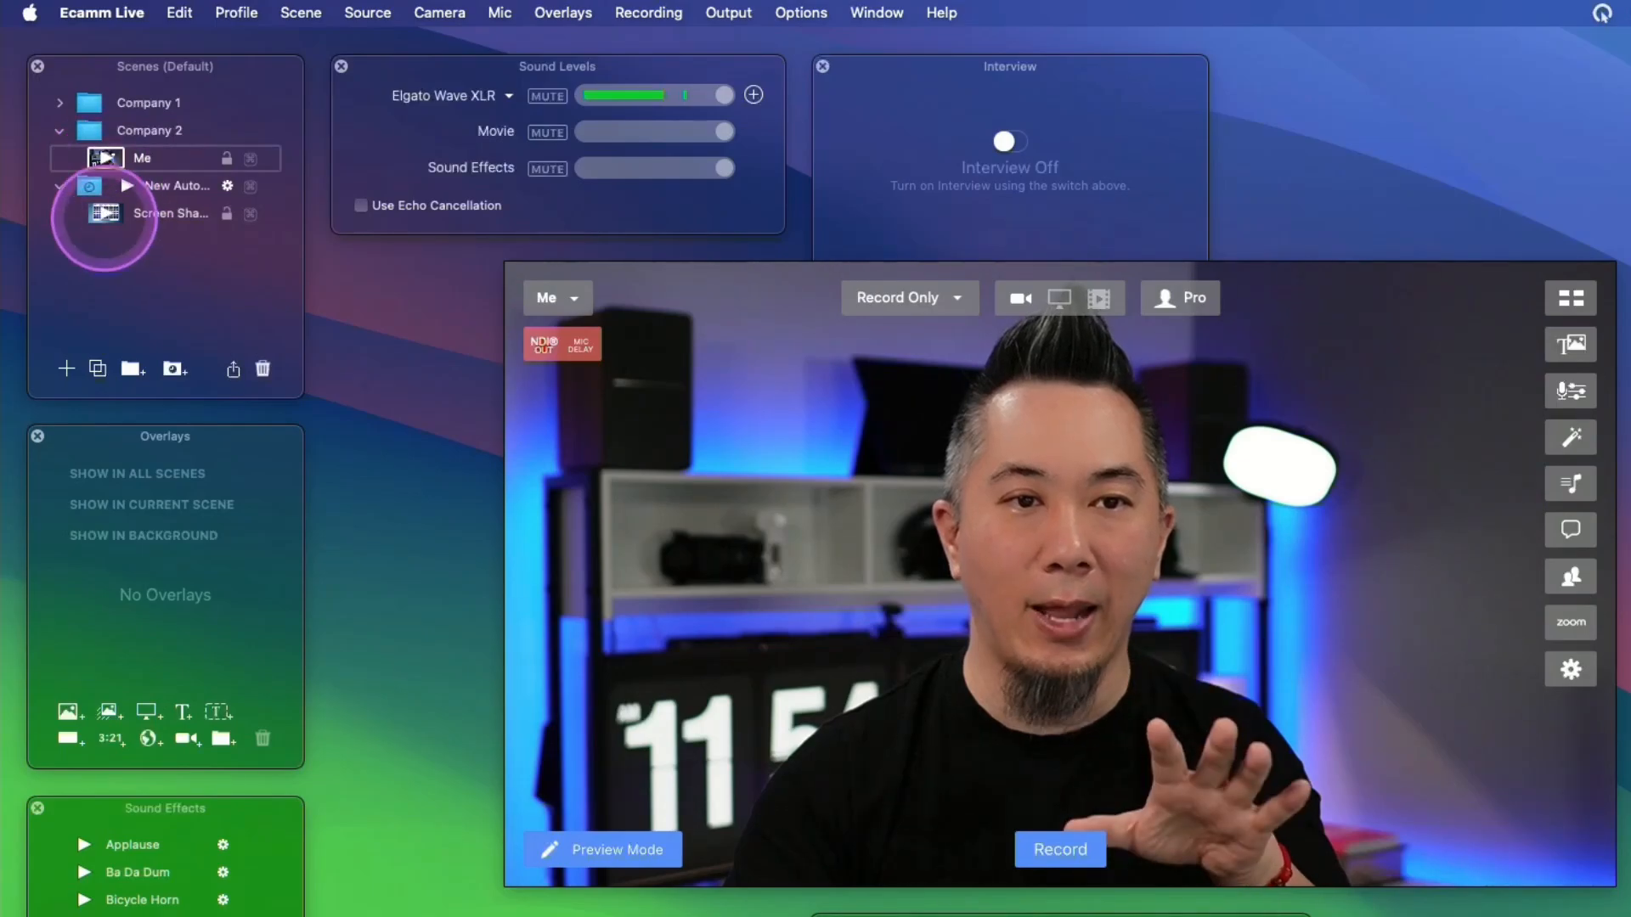
Preview the scene change by switching to Screen Share and back to the Me scene in Company 2.
{"action": "left_click", "coordinate": [104, 213]}
{"action": "left_click", "coordinate": [101, 158]}
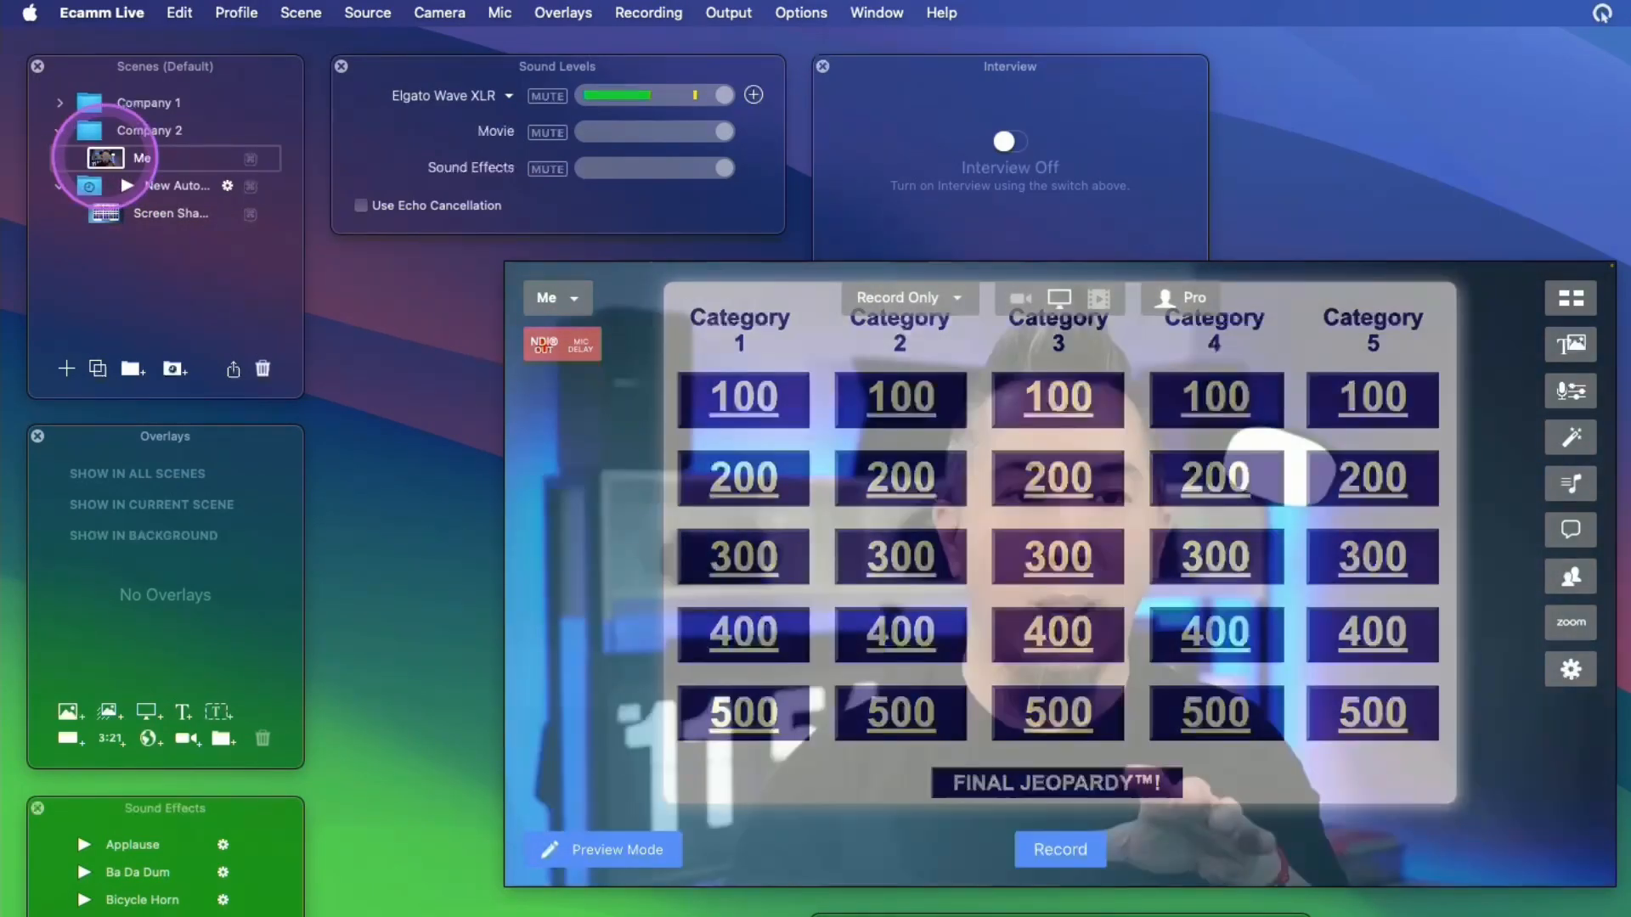